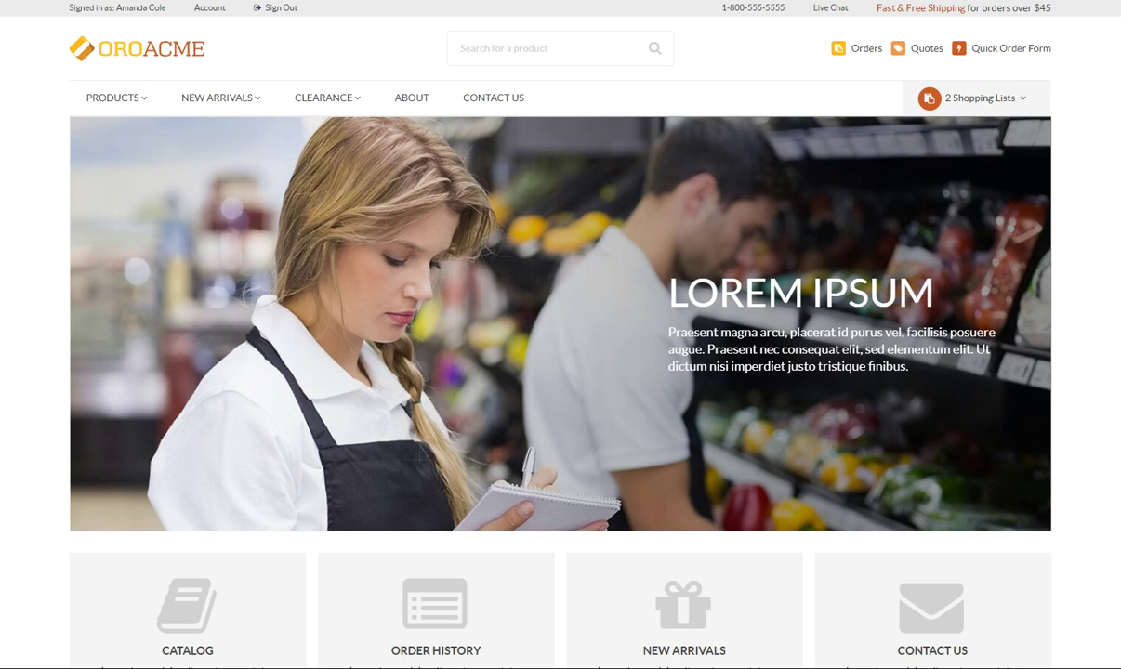
Step: Go to the account's customer user roles list and edit the Administrator role
click(221, 11)
click(107, 246)
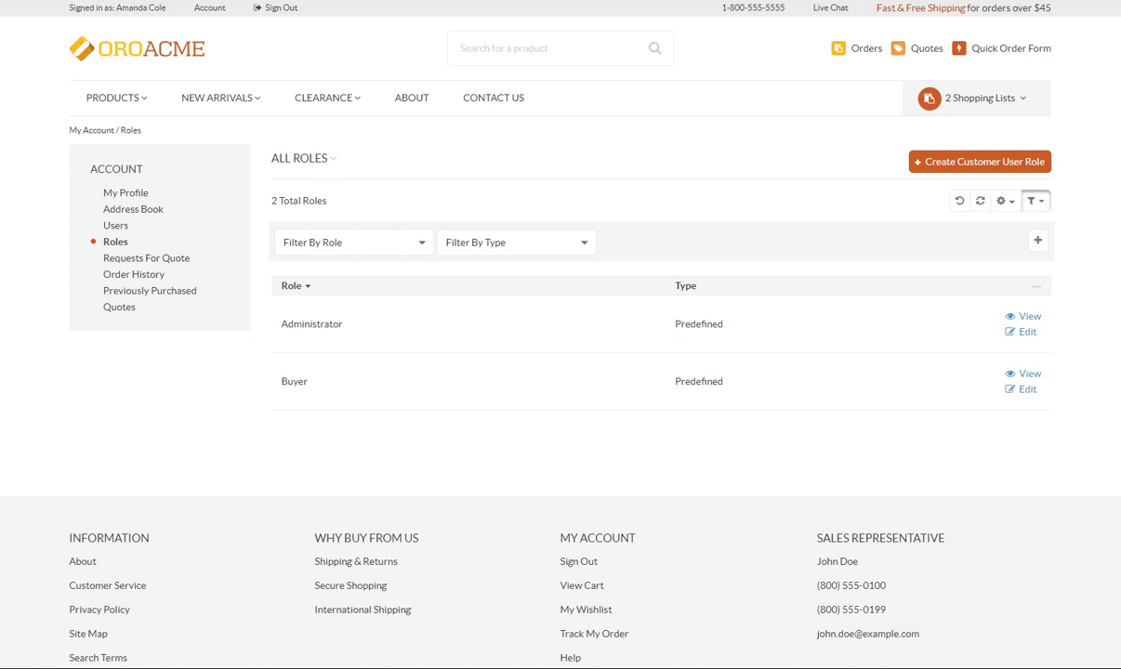
click(1027, 334)
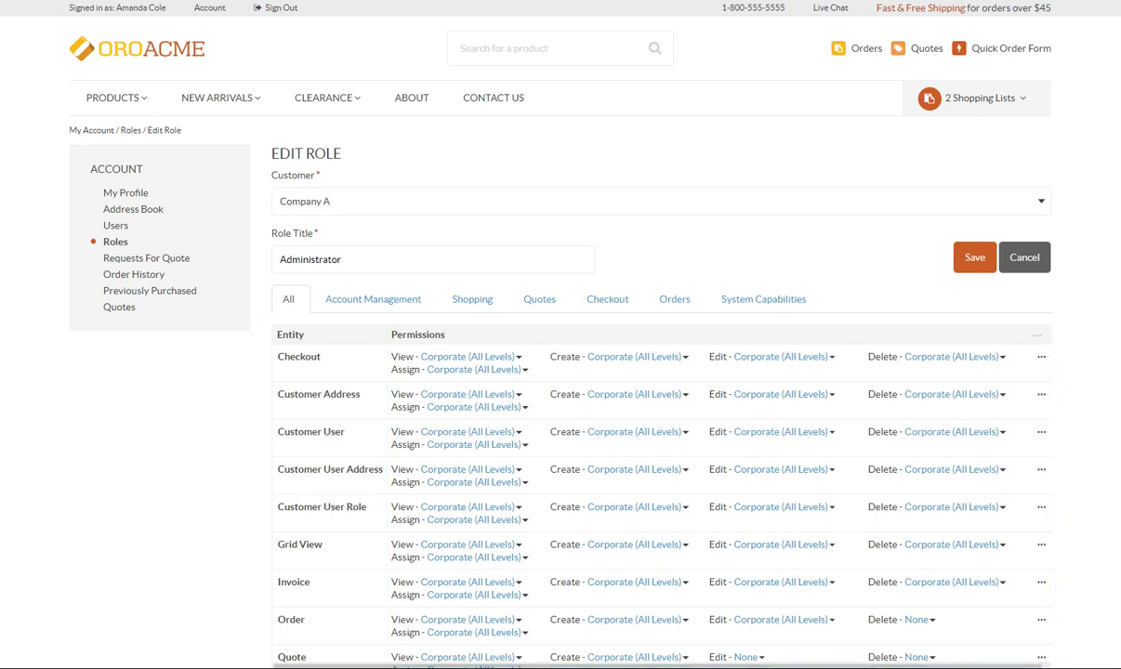
Step: Review the Account Management, Shopping, Quotes, Checkout, Orders and System Capabilities permission tabs
click(349, 299)
click(454, 309)
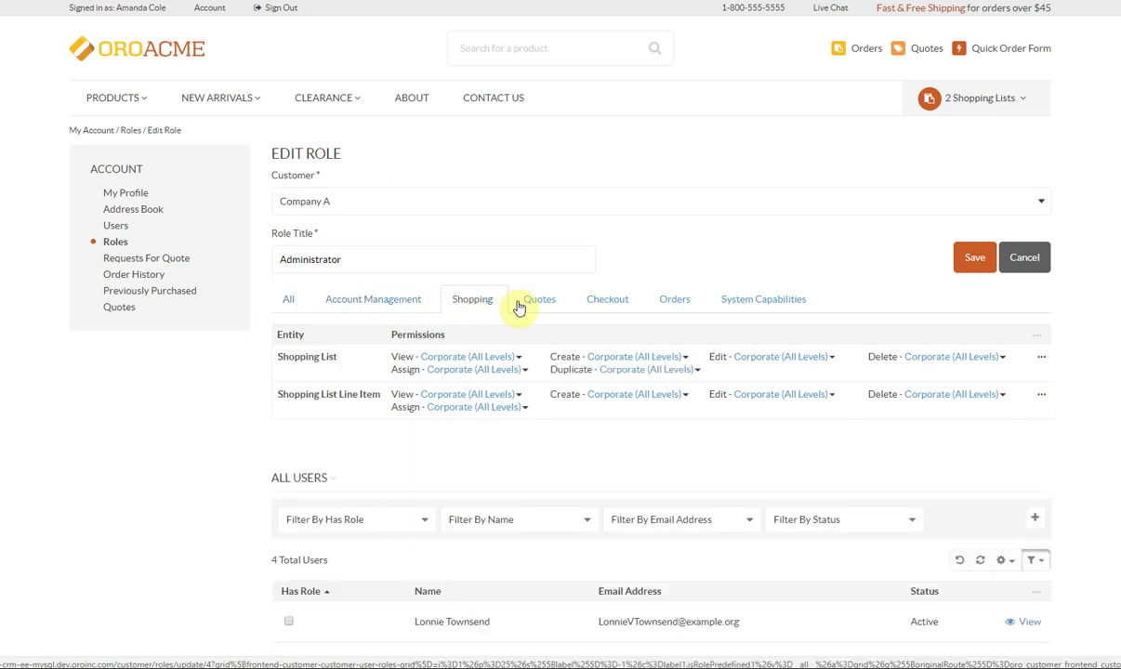
click(528, 301)
click(592, 300)
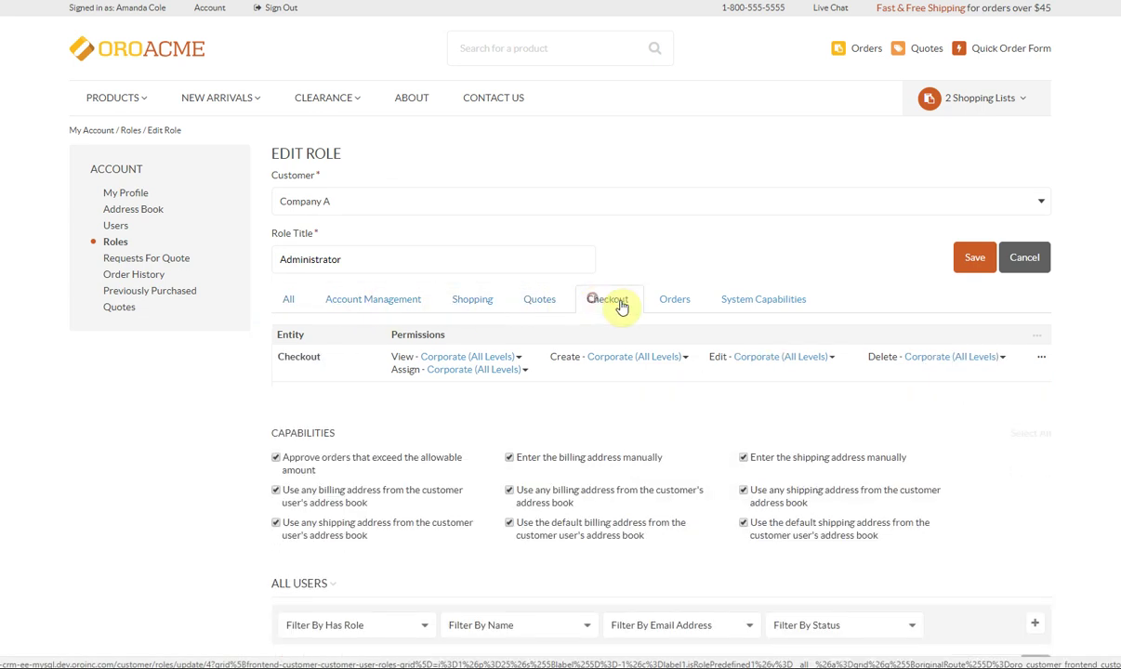
click(671, 304)
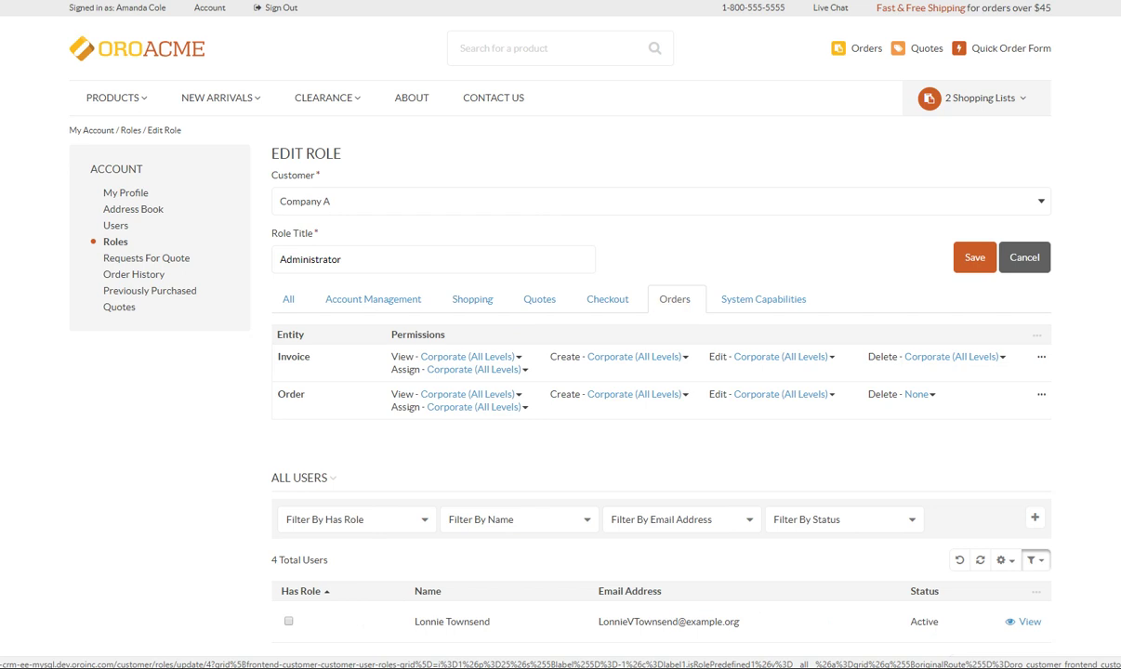
click(771, 304)
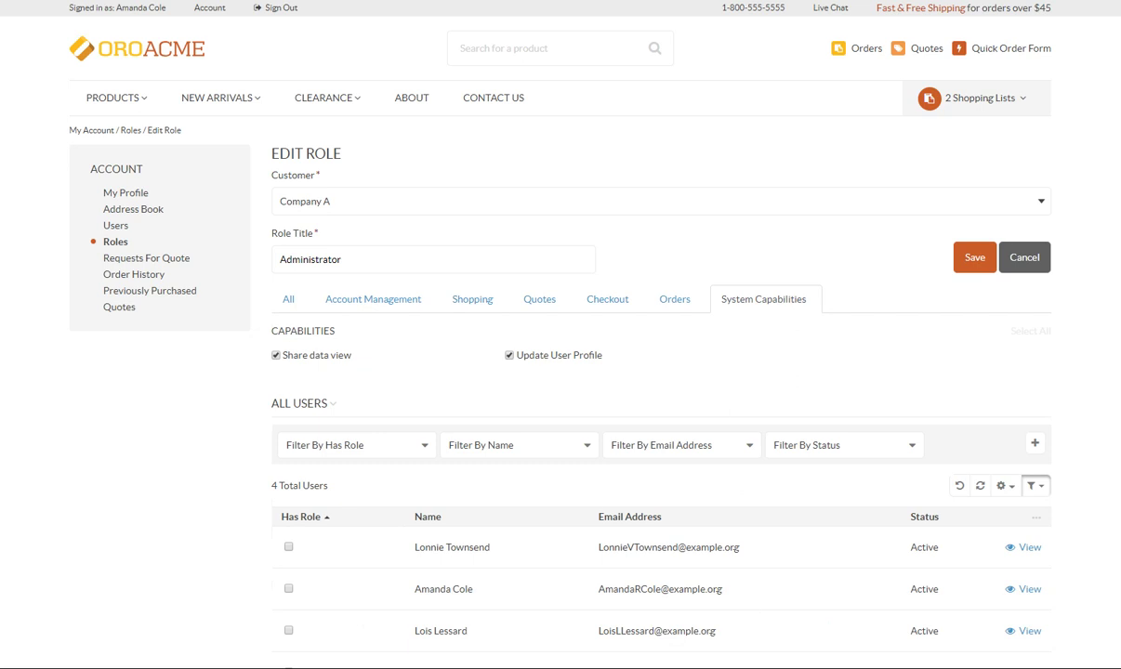
Step: Toggle Share data view off and back on, then return to the Quotes permissions
click(275, 355)
click(276, 355)
click(533, 297)
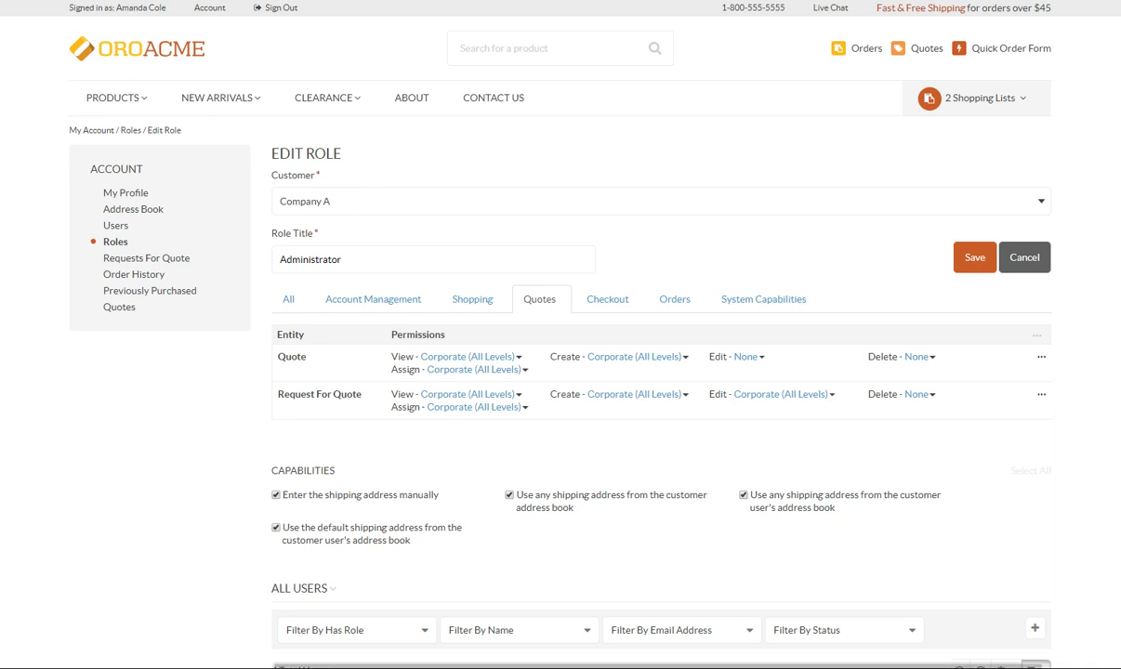
Step: Check the Quote View access levels and uncheck 'Enter the shipping address manually'
click(519, 357)
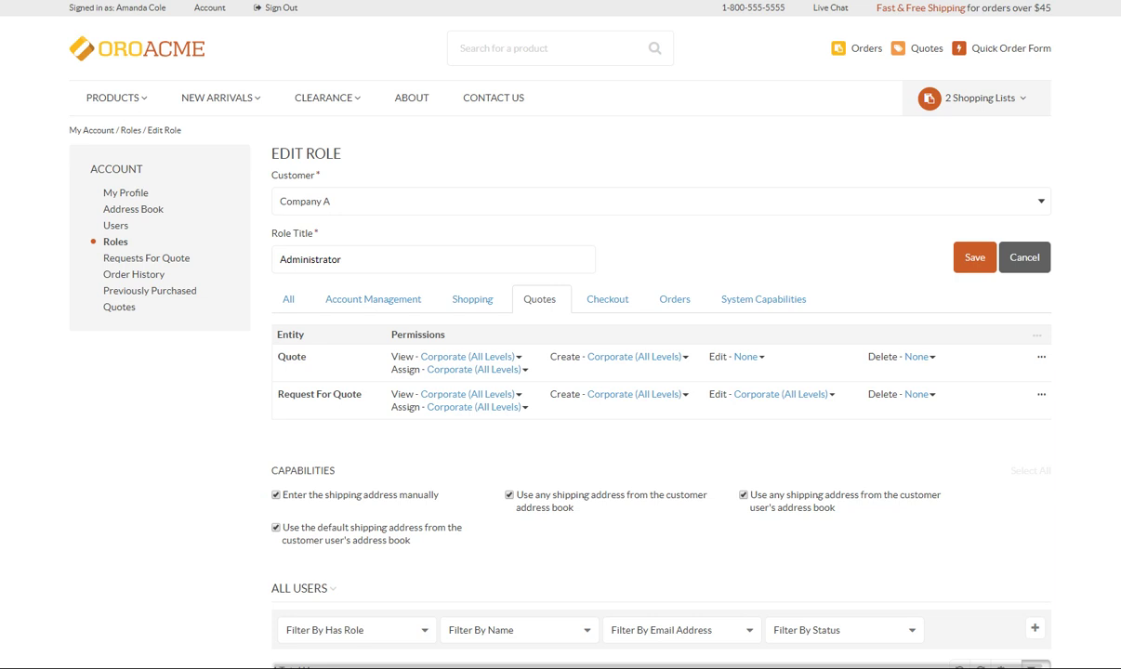
click(276, 496)
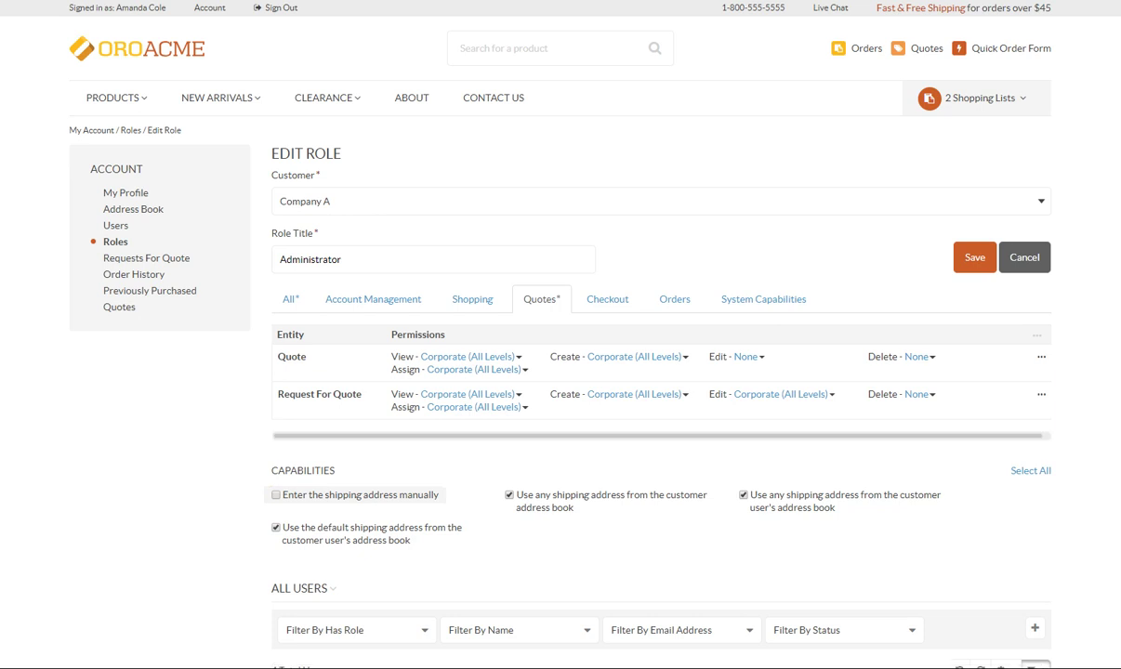
Step: Give the Administrator role to the second listed user in All Users and save the role
scroll(109, 501, down, 4)
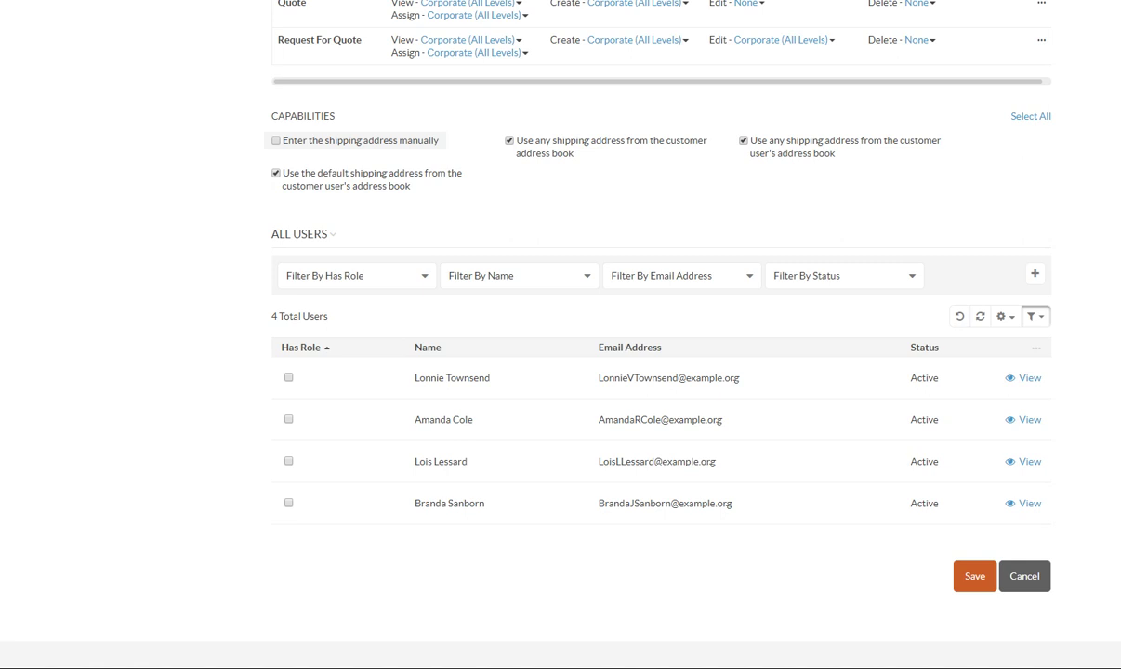
click(289, 420)
click(973, 578)
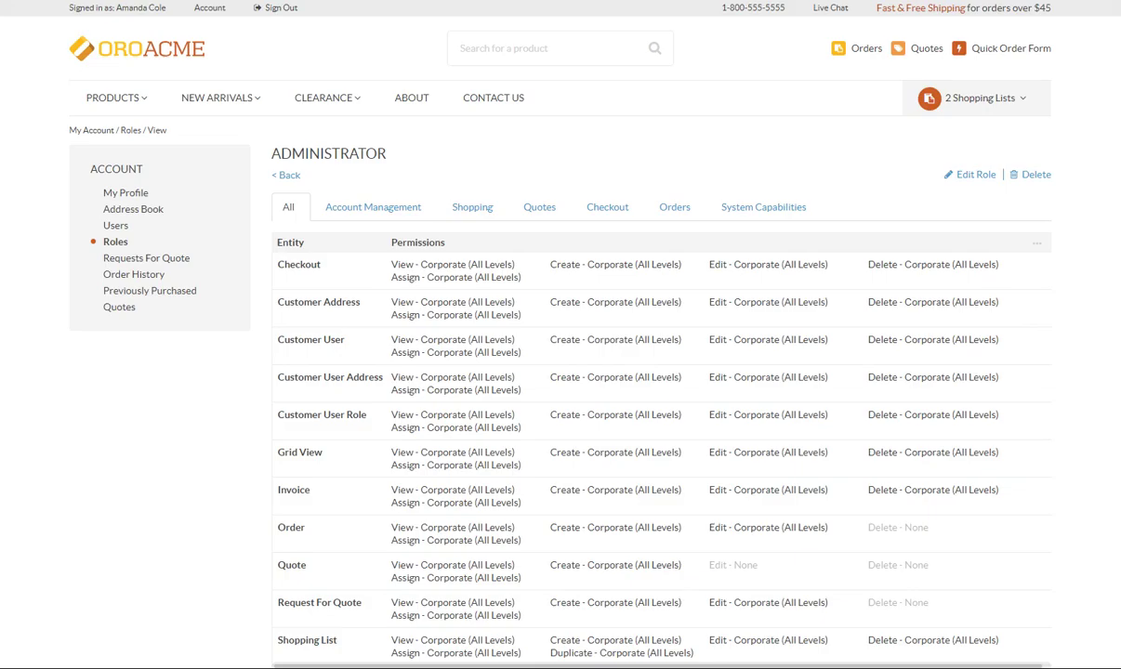
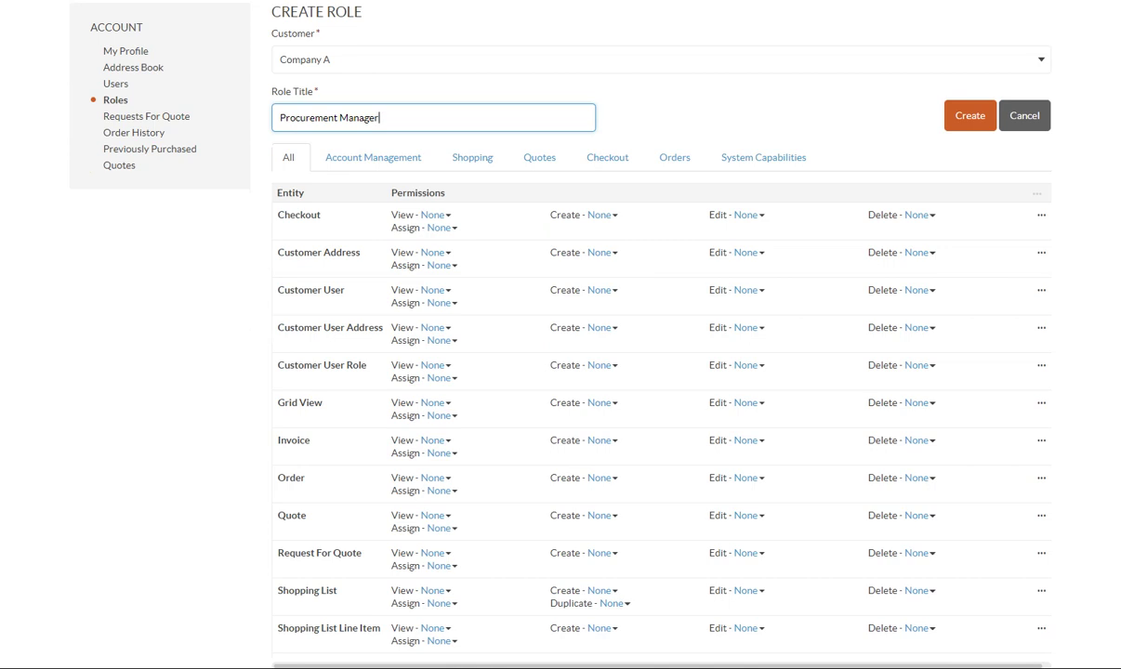
Step: Finish the role title and review the Shopping, Quotes, Checkout, Orders and Account Management permissions
key(Tab)
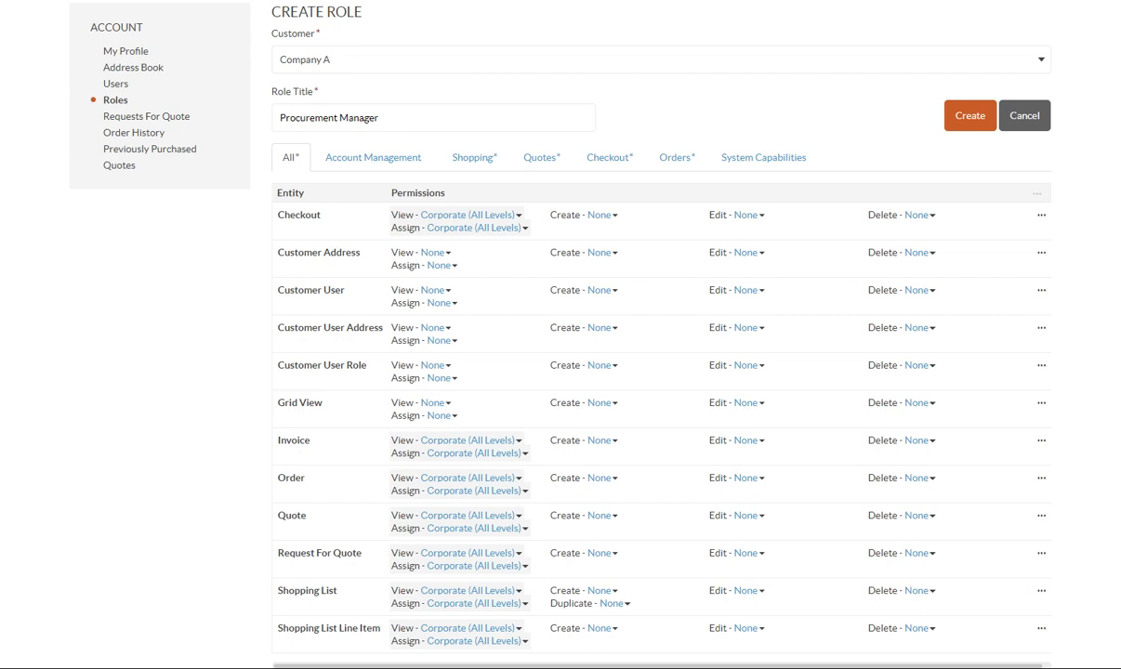
click(465, 158)
click(543, 164)
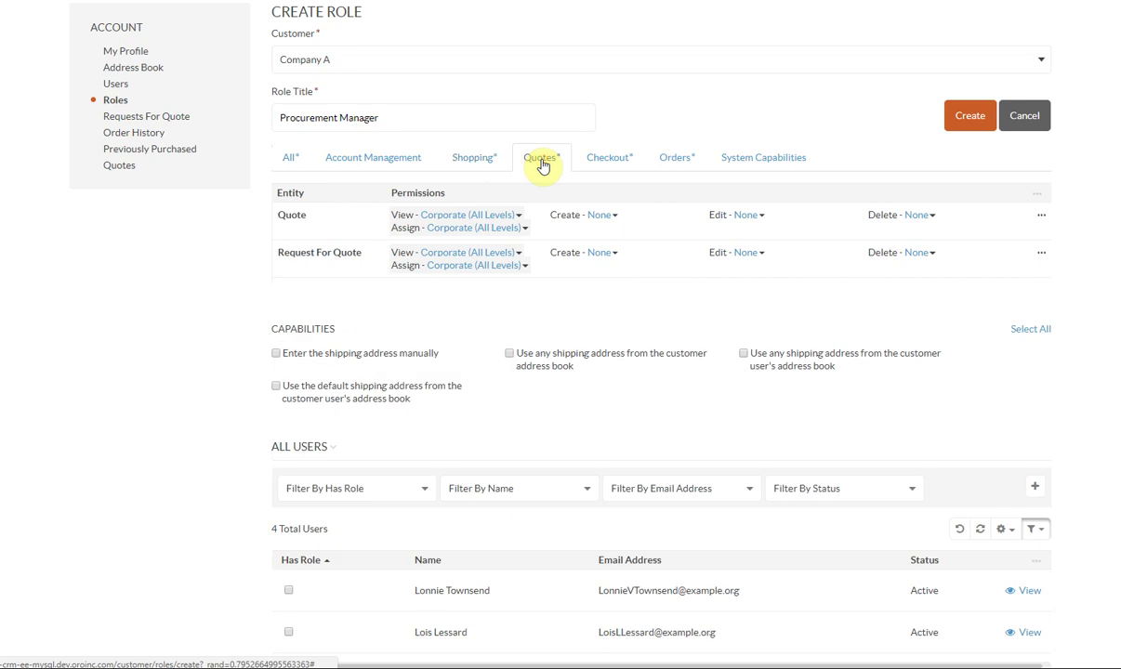
click(619, 167)
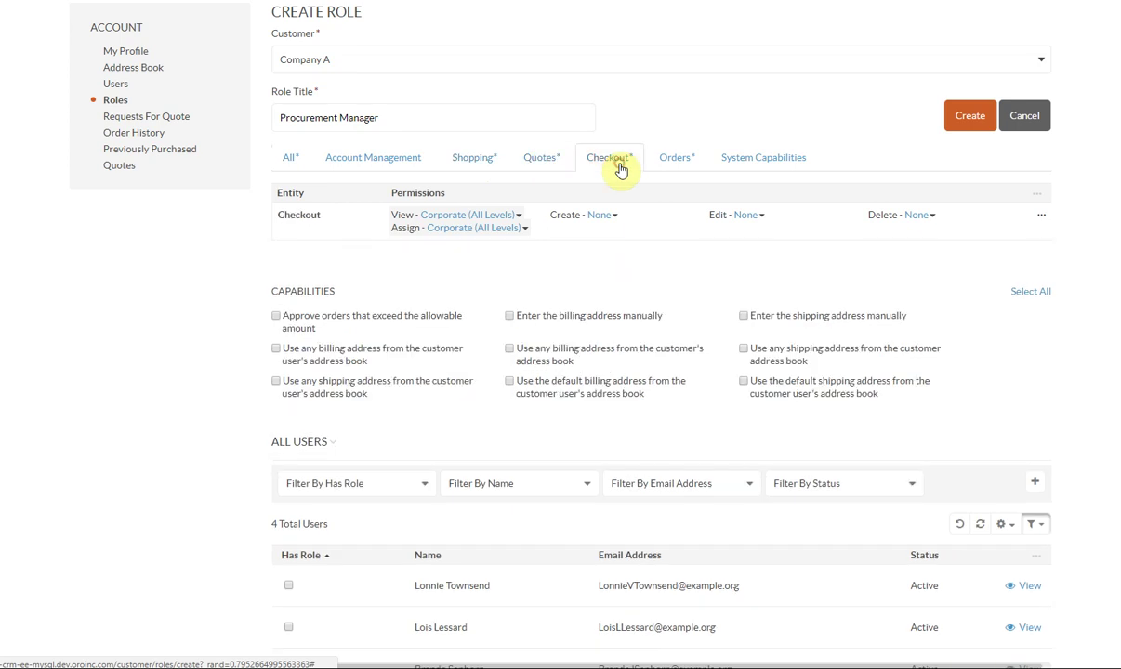
click(683, 164)
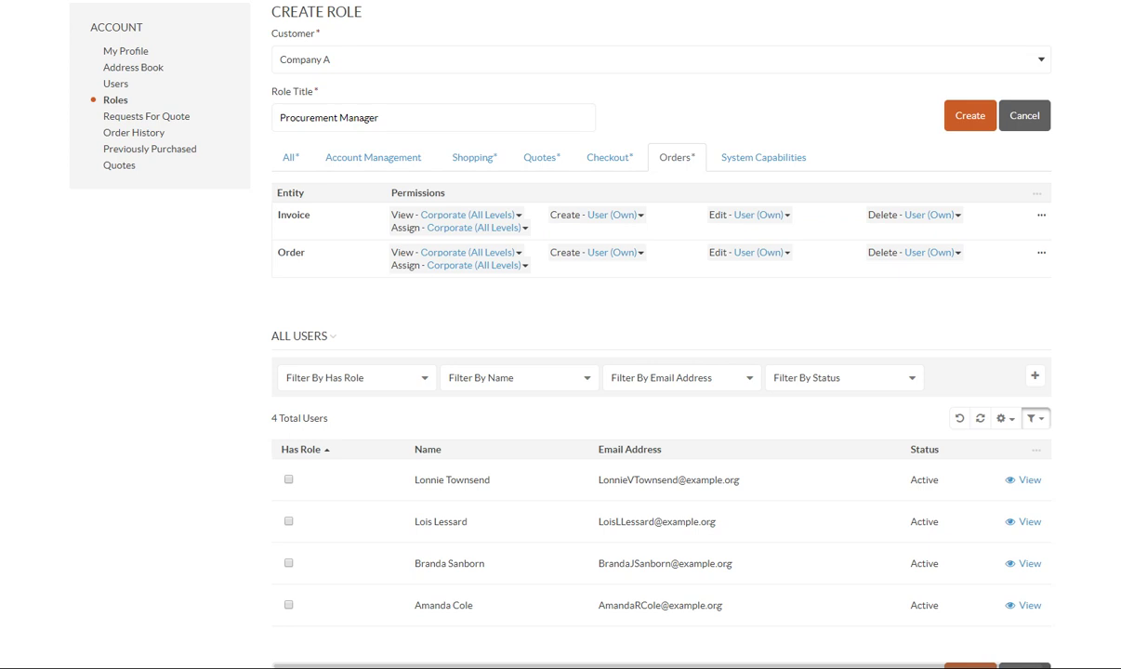
click(351, 158)
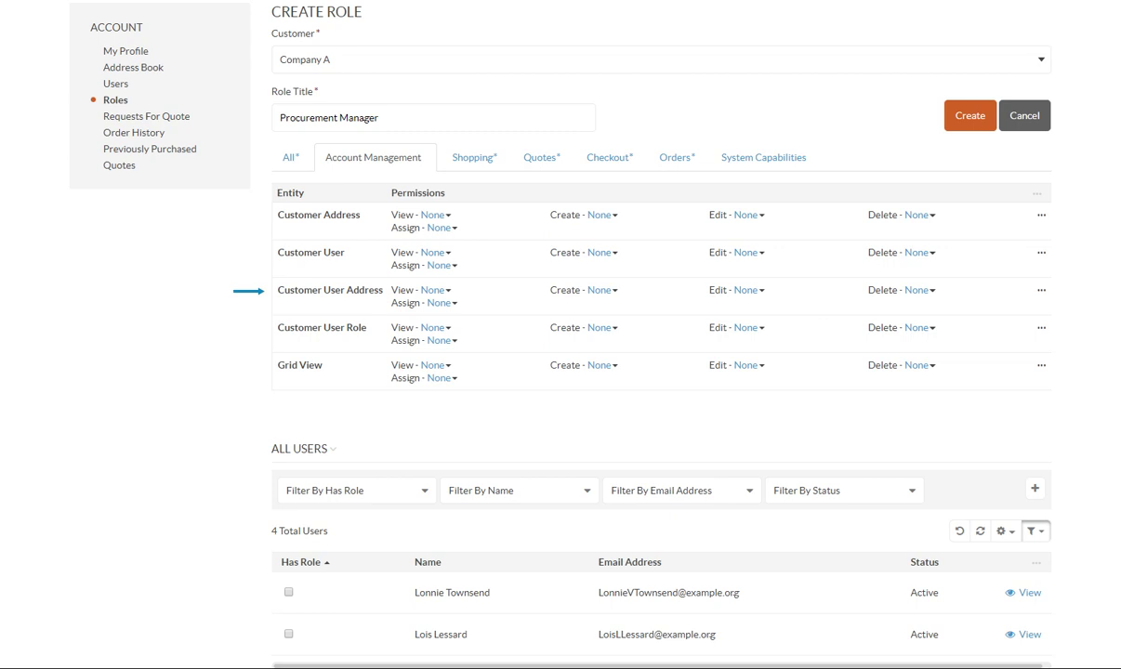
Step: Set Customer User Address to User (Own) and give Customer Address, Customer User Role and Grid View Department (Same Level) view
click(1041, 291)
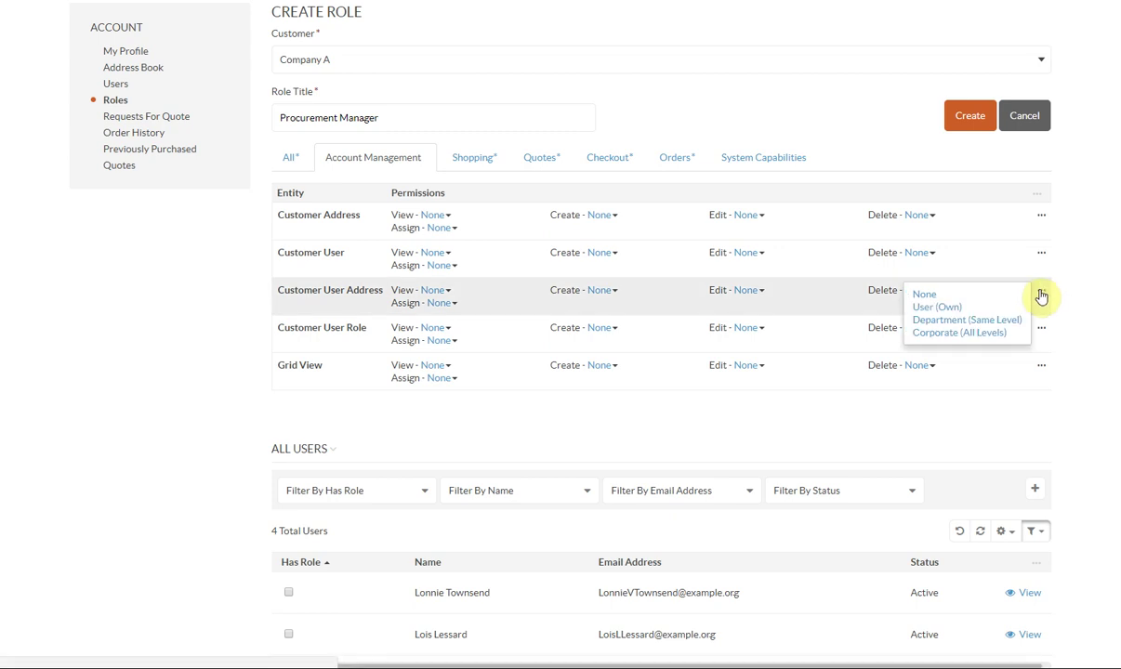
click(958, 309)
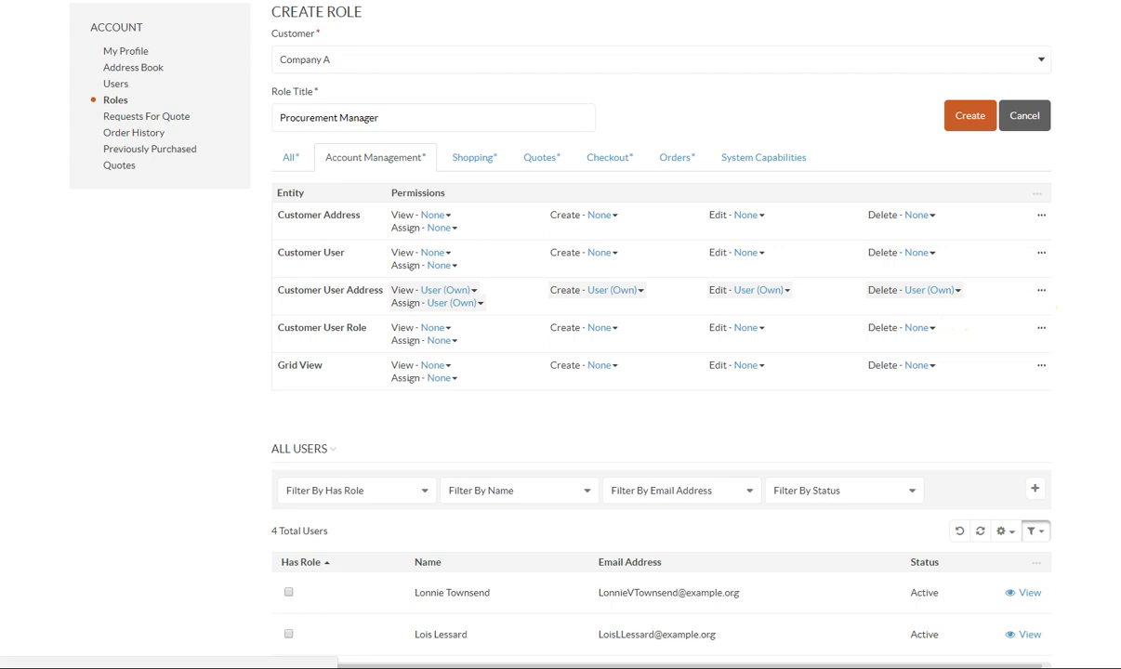
click(435, 216)
click(432, 251)
click(433, 327)
click(430, 372)
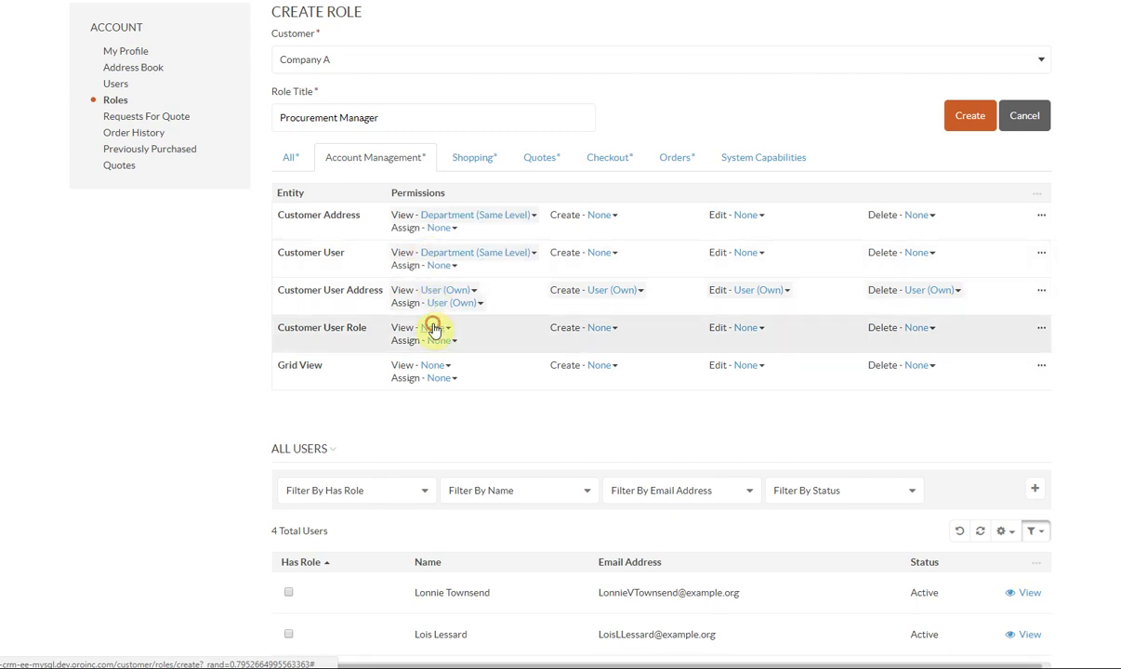
click(432, 366)
click(430, 410)
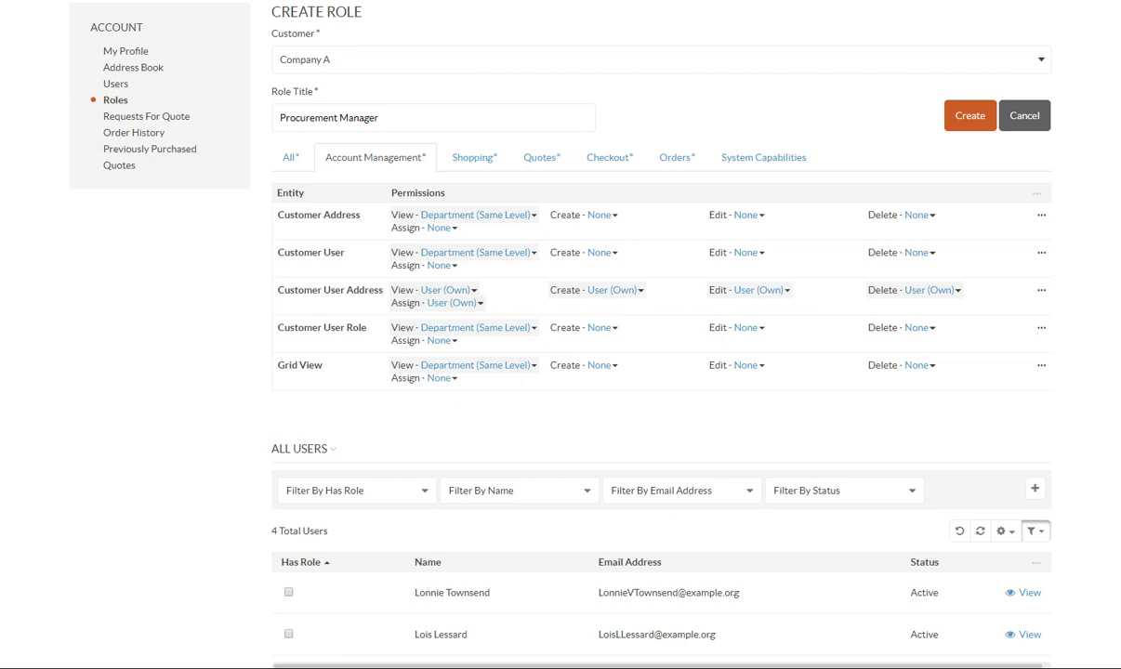
Step: Enable the Share data view and Update User Profile system capabilities
click(758, 158)
click(276, 214)
click(510, 214)
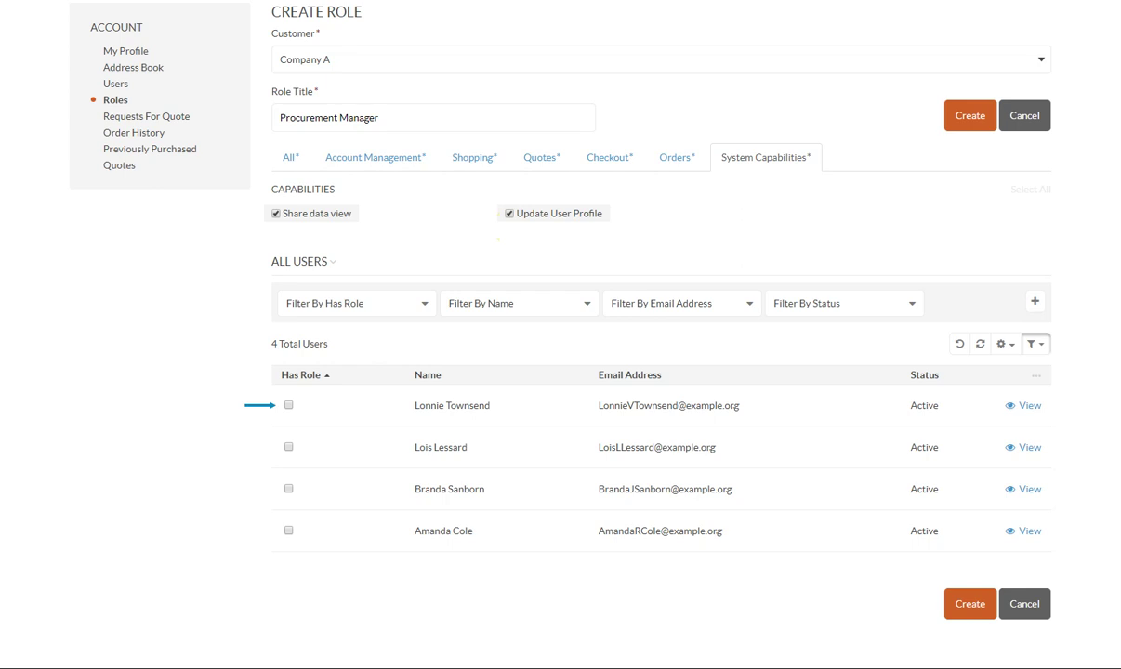
Step: Assign the Procurement Manager role to the first user, create the role, and go to the OroAcme home page
click(288, 406)
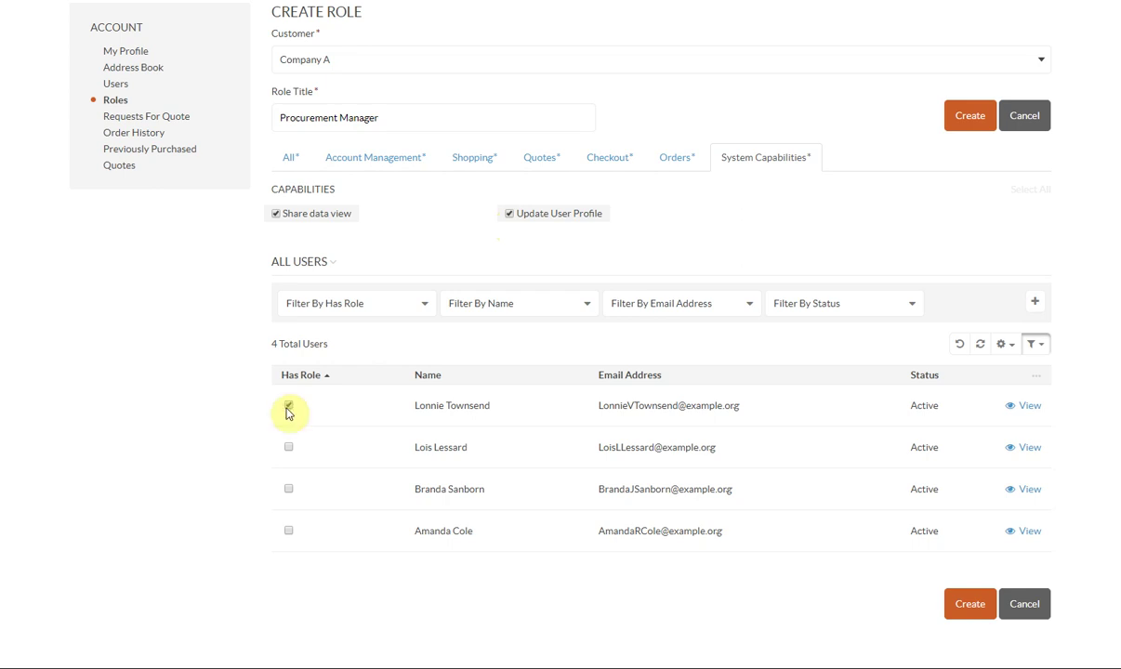
click(966, 603)
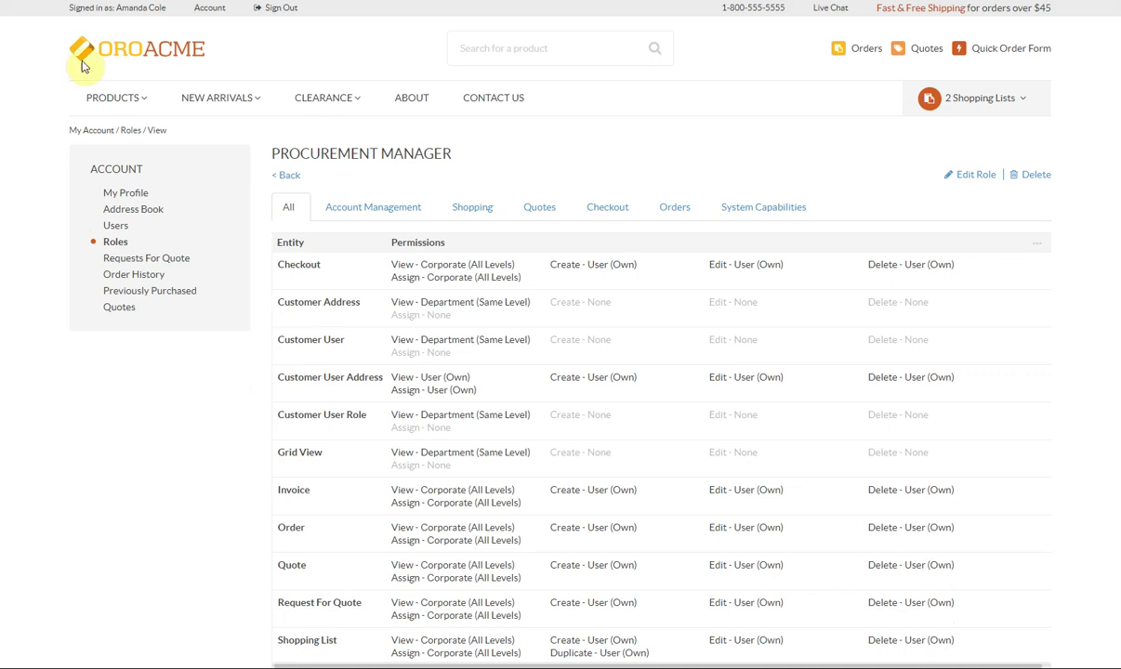
click(121, 53)
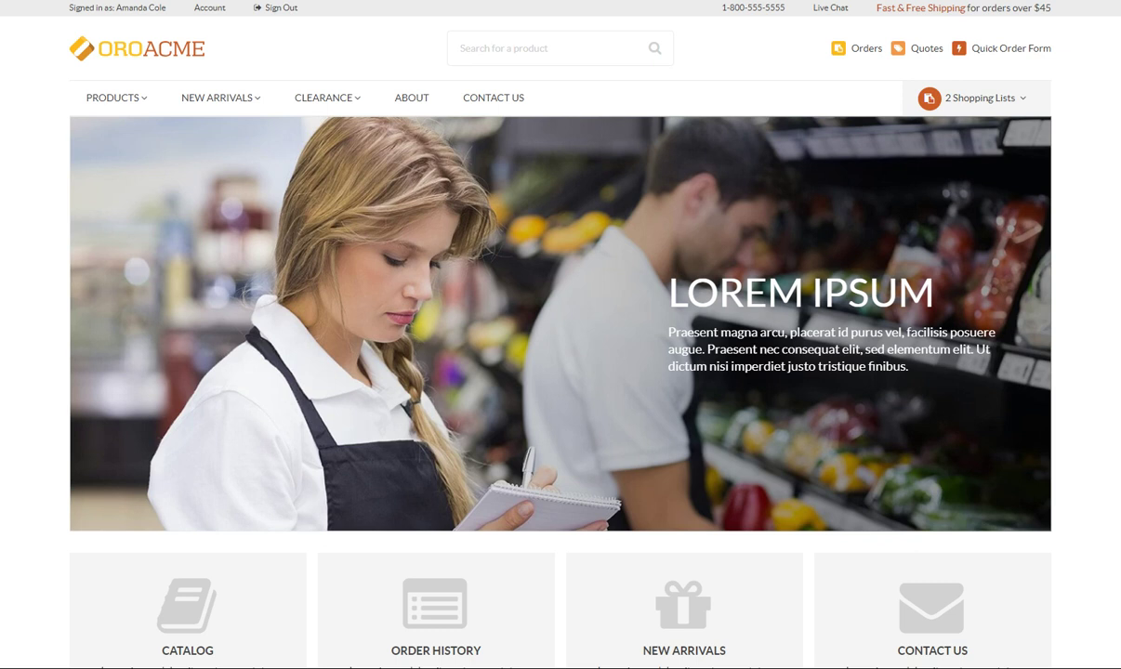
Step: Go to the Account area and open its Users list
click(213, 9)
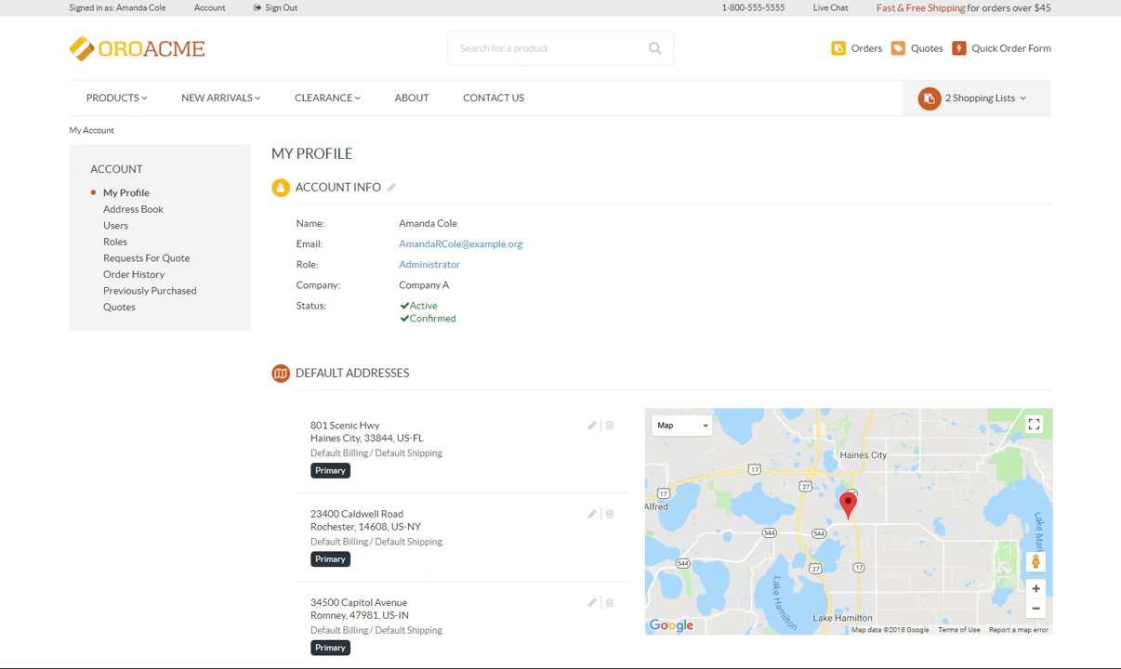
click(113, 227)
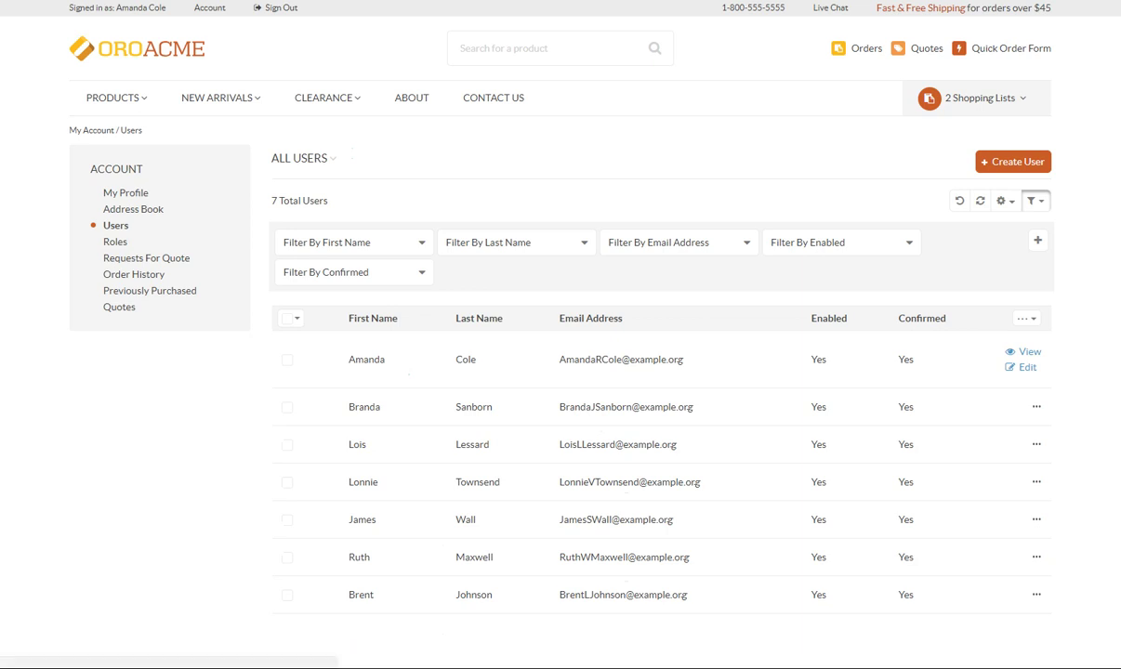
Step: Disable the second user in the Users list from its actions menu
click(1035, 408)
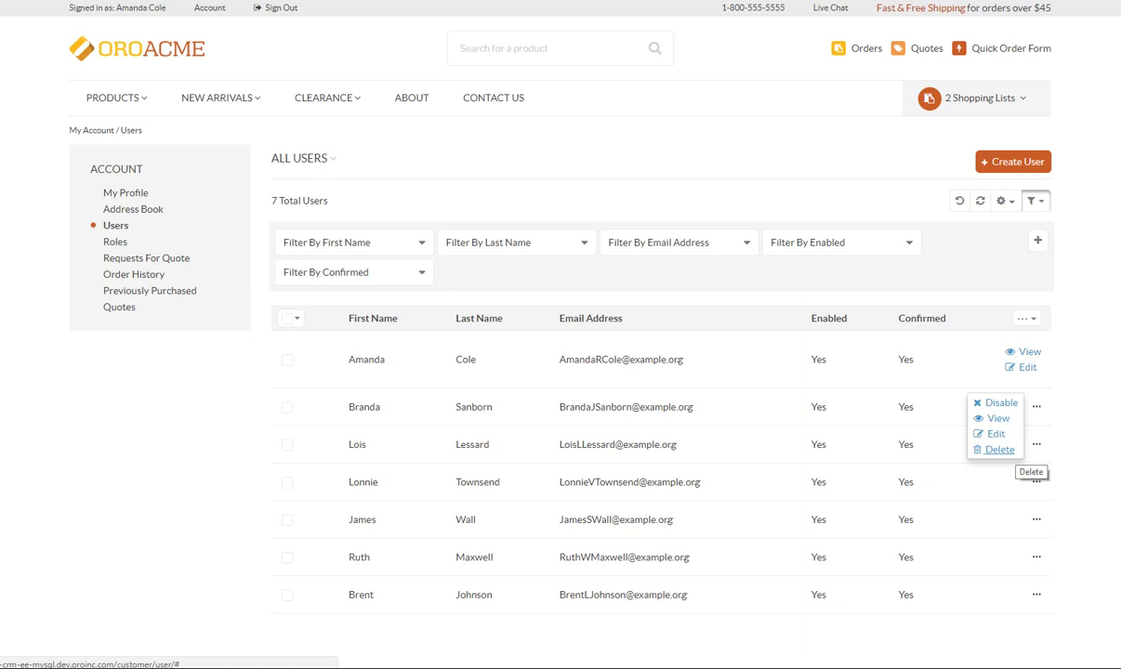
click(999, 450)
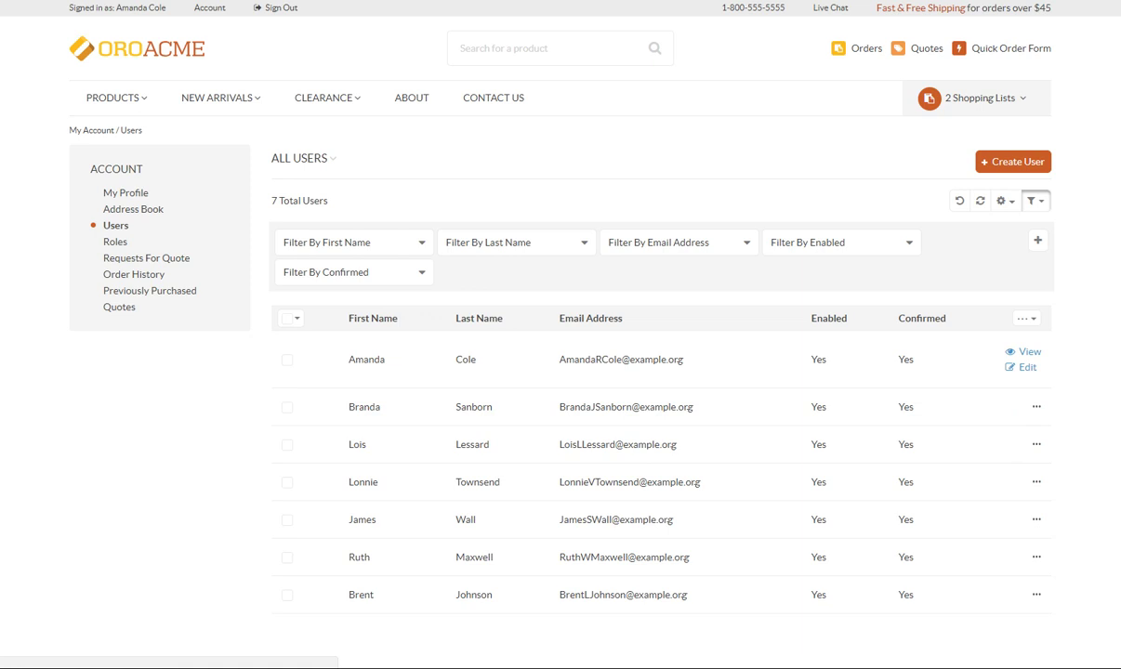
click(1036, 407)
click(1018, 407)
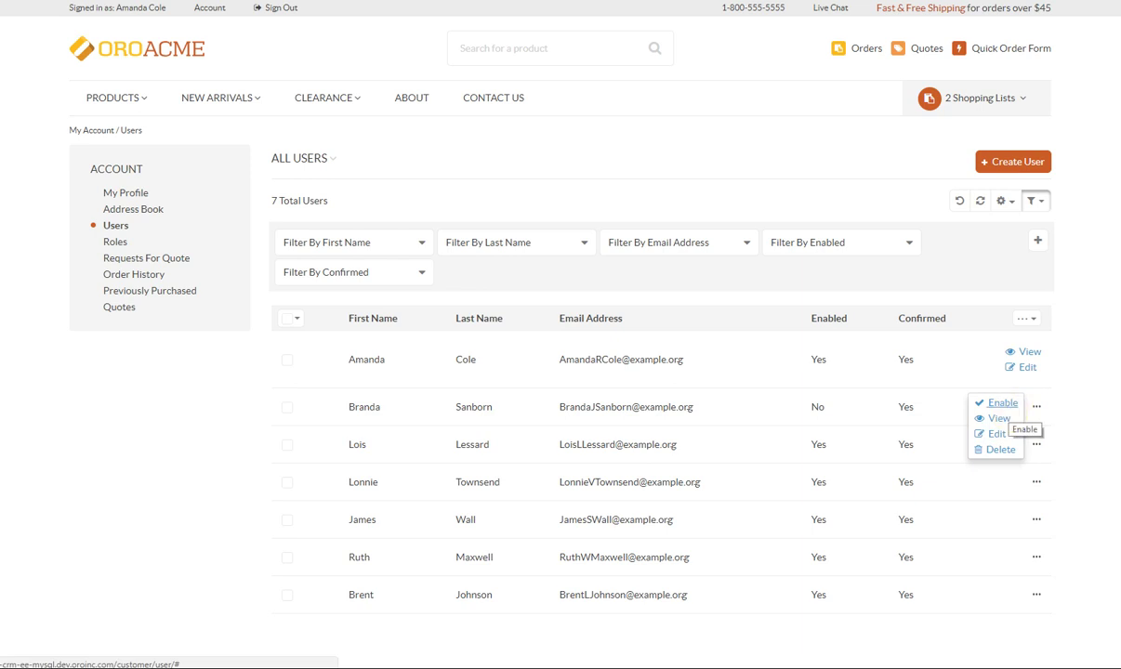
click(1006, 417)
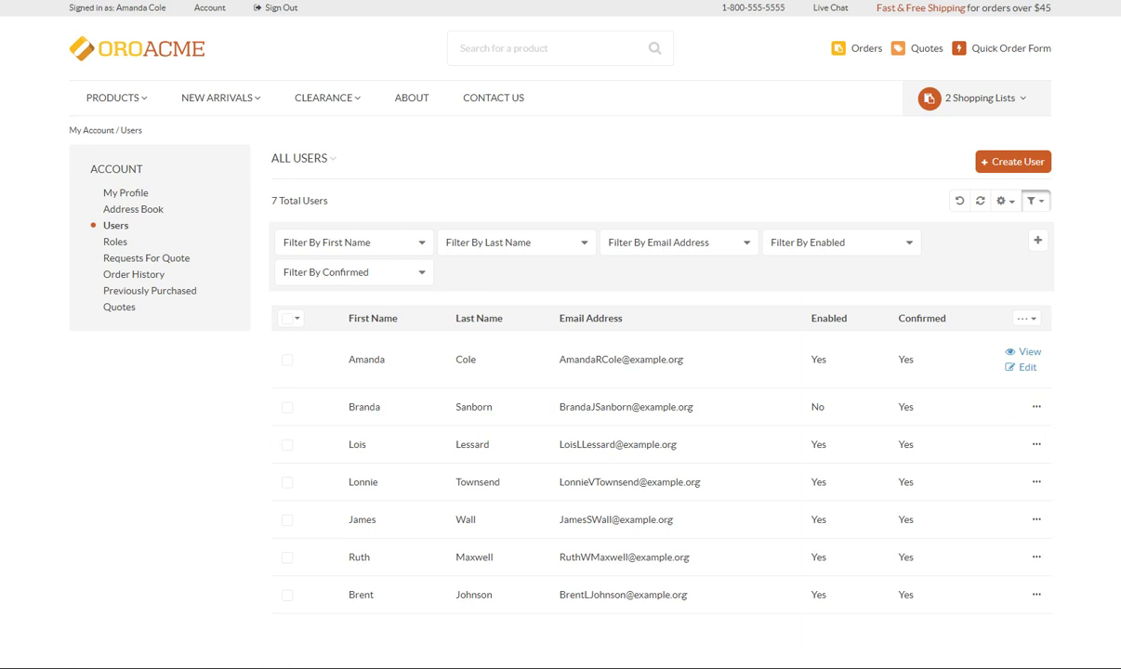
mouse_move(1037, 444)
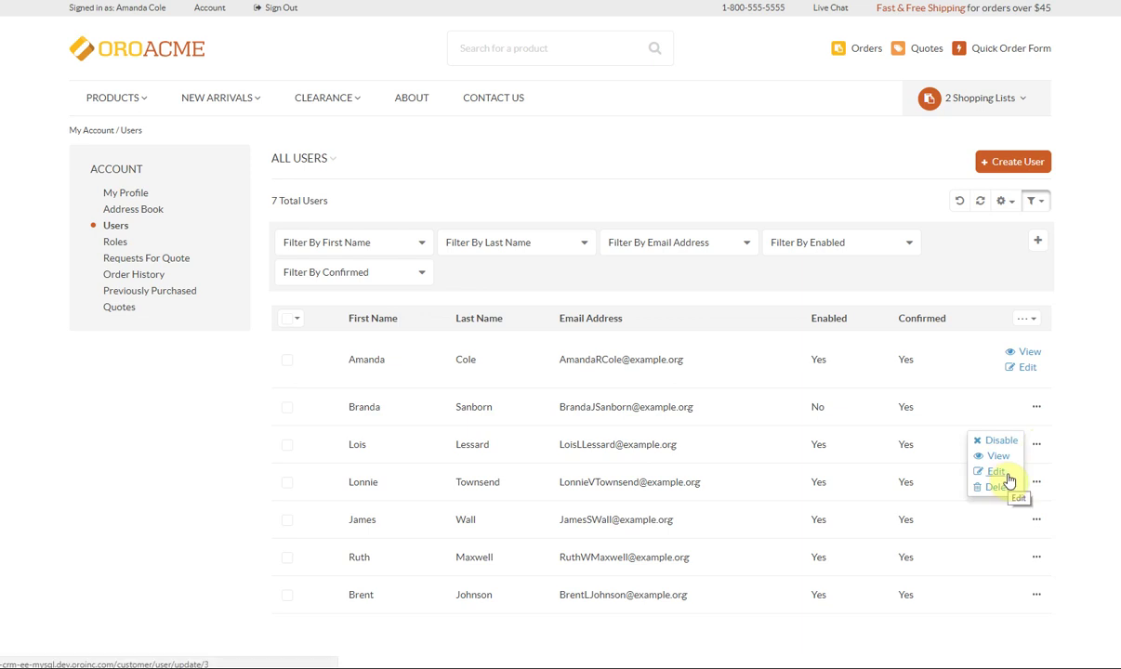
Step: Move the third user to Company A - East Division and save the customer user
click(996, 471)
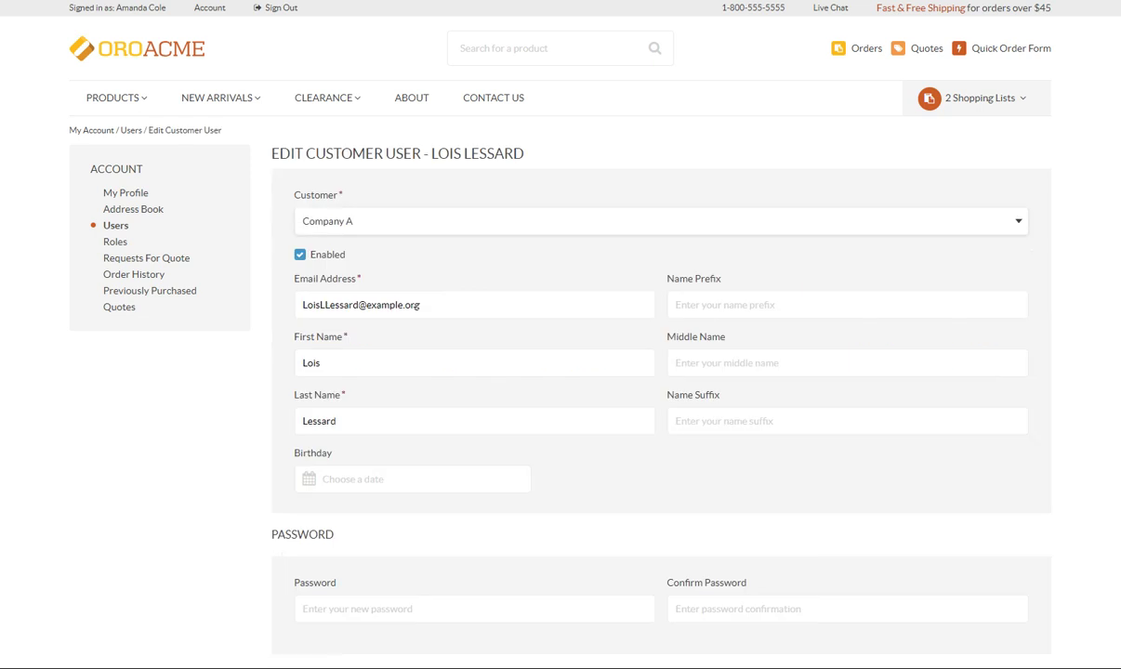
click(1020, 233)
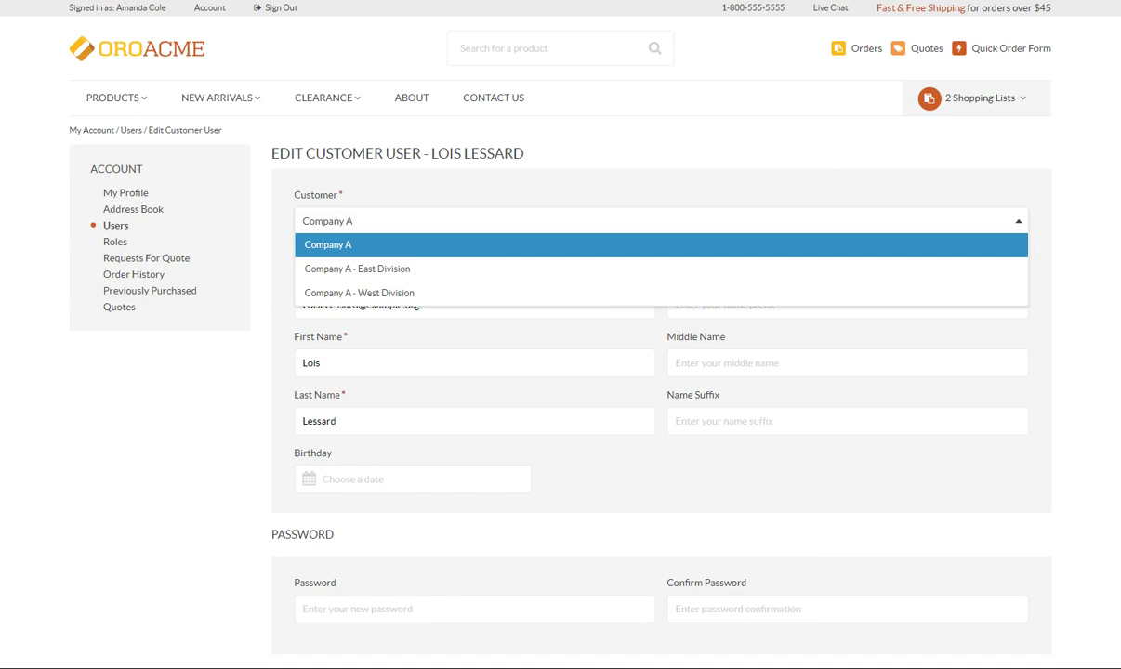
click(981, 268)
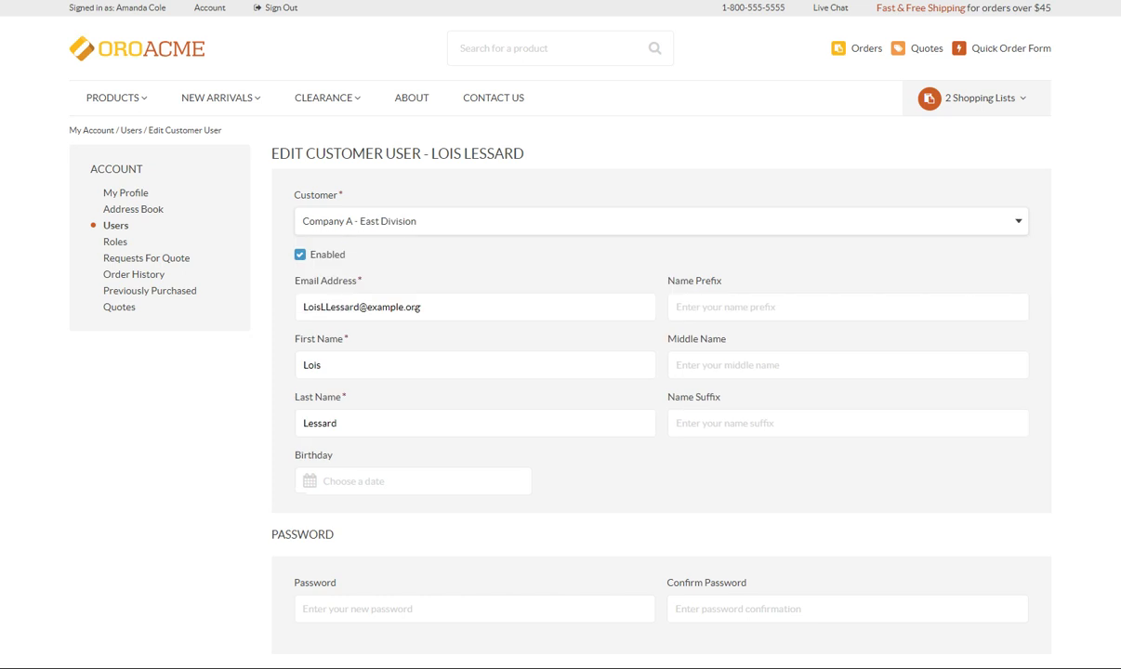
click(474, 307)
key(Tab)
key(Tab)
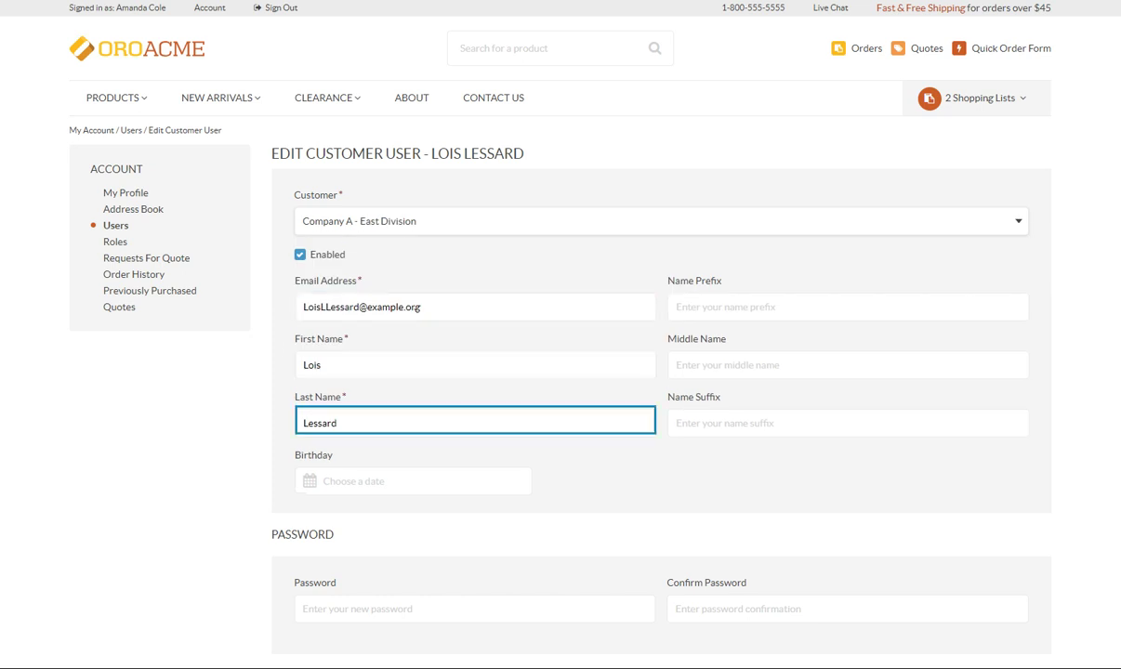
key(Tab)
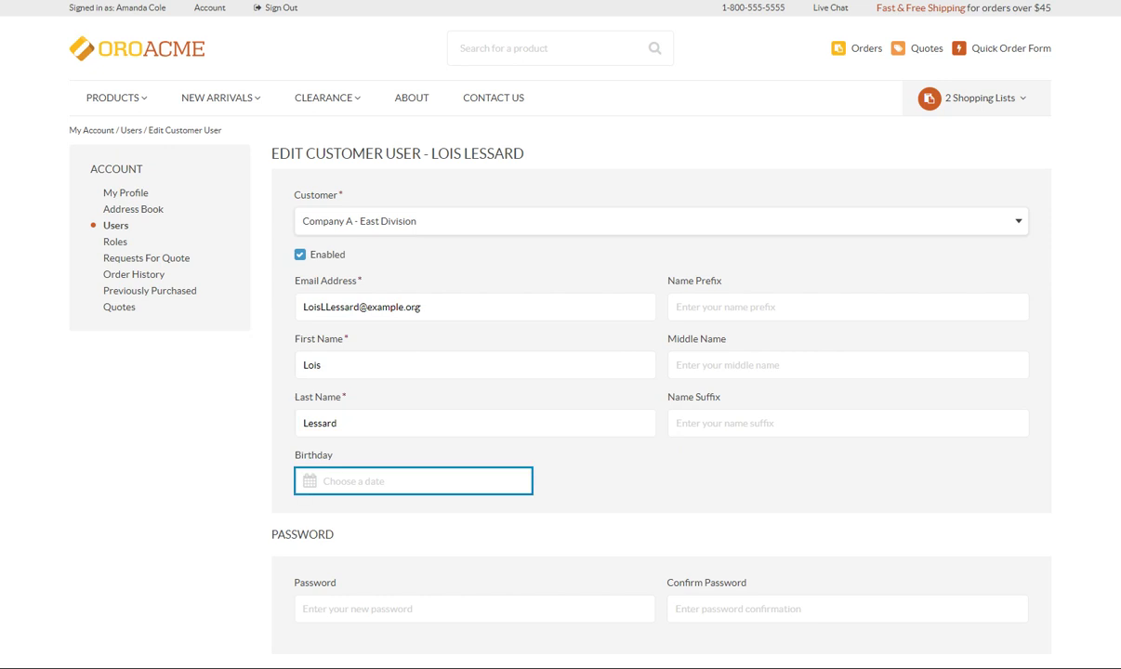
key(Tab)
click(461, 602)
scroll(461, 602, down, 4)
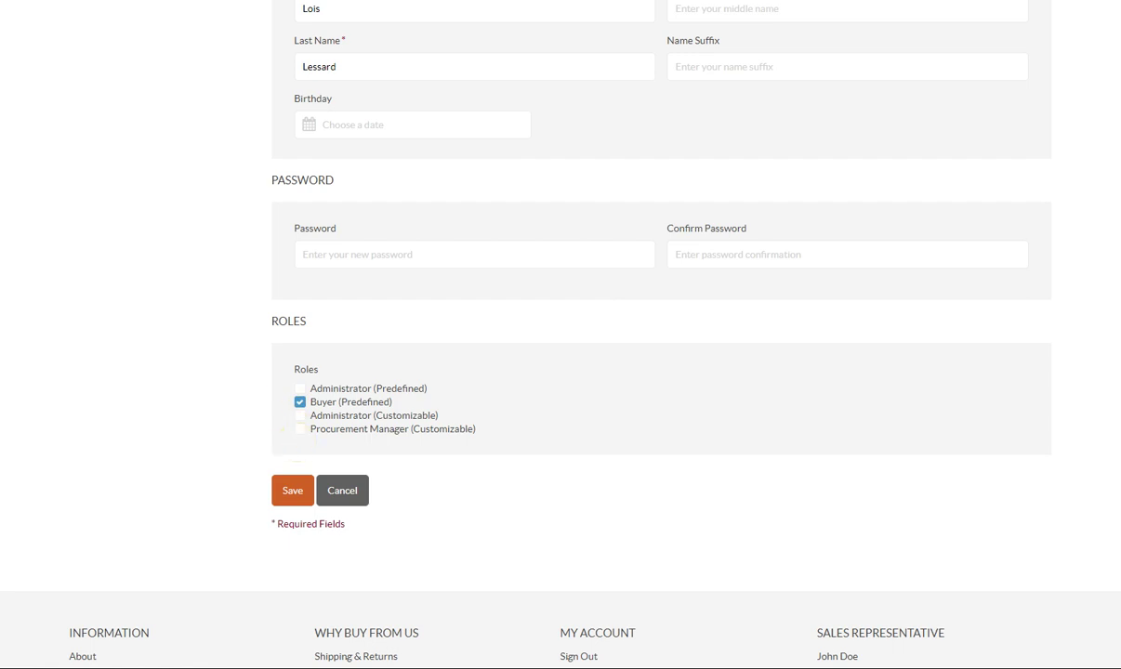
click(289, 496)
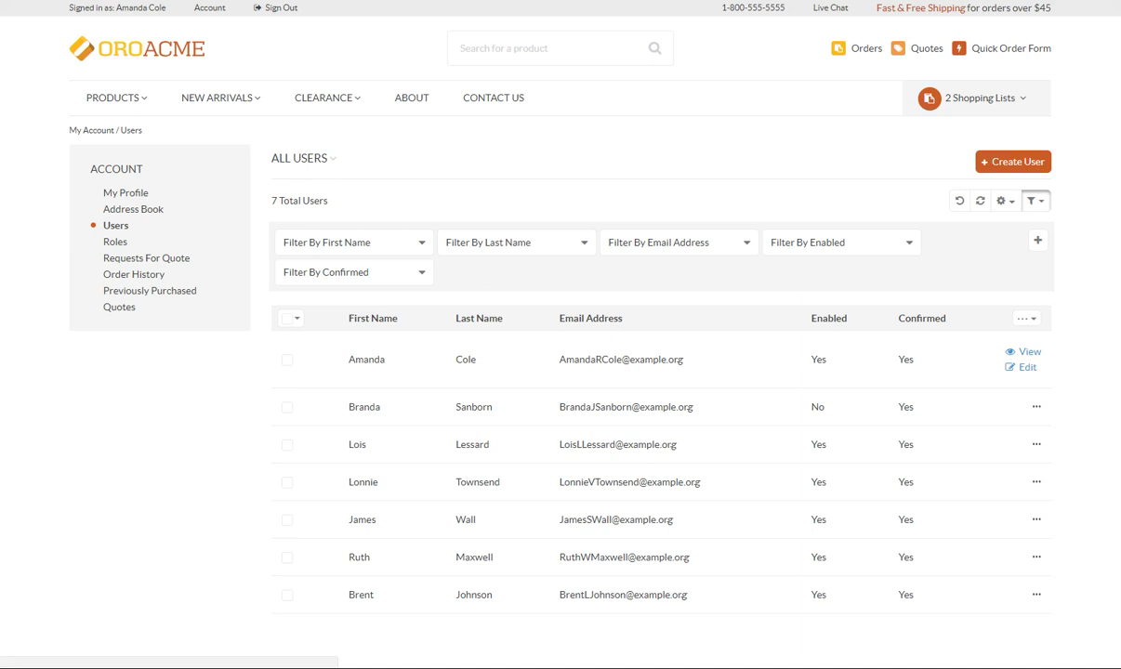
Step: Delete the fourth listed customer user and confirm with Yes, Delete
mouse_move(1035, 483)
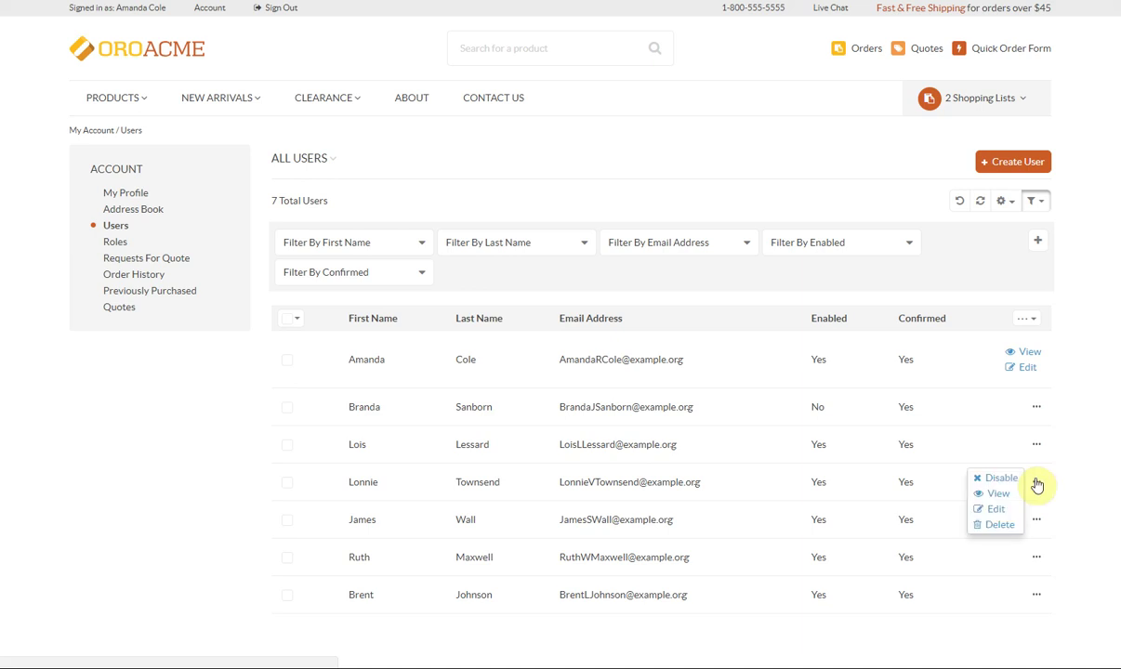
click(1002, 527)
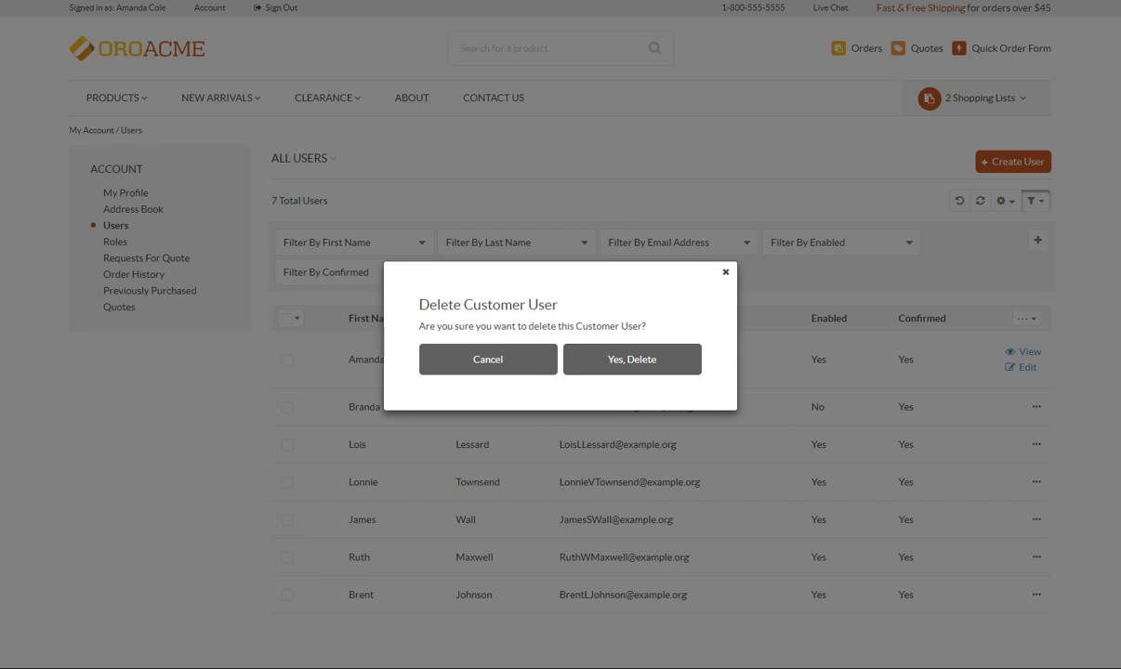
click(652, 370)
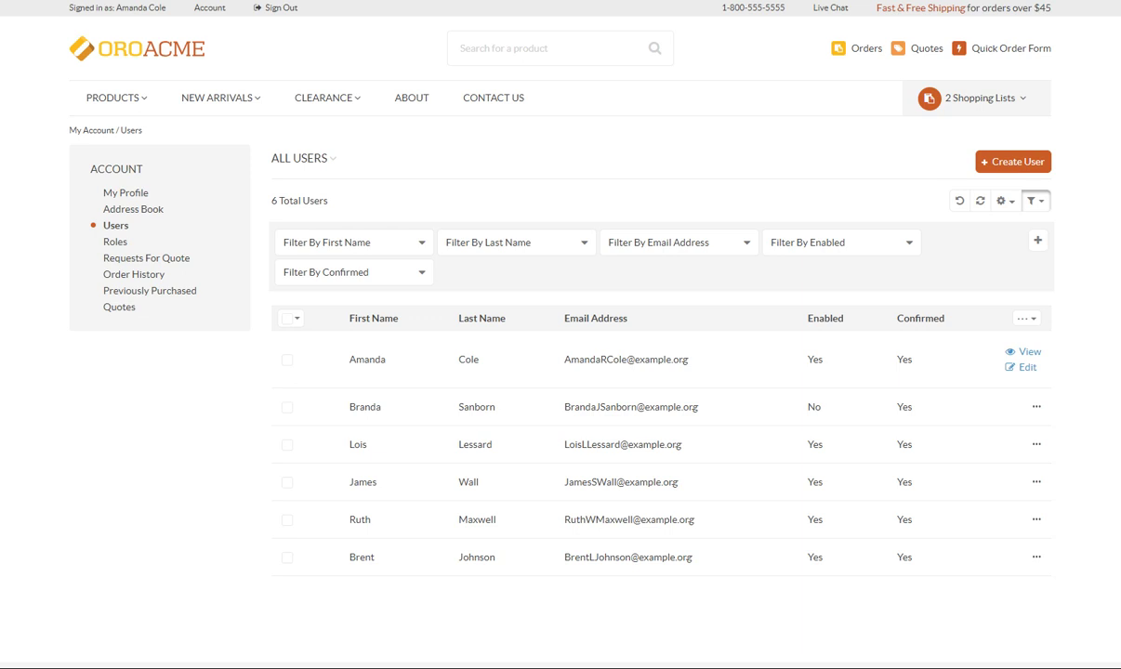
Step: Start a new Company A user and enter the user's e-mail, first name and last name
click(1030, 174)
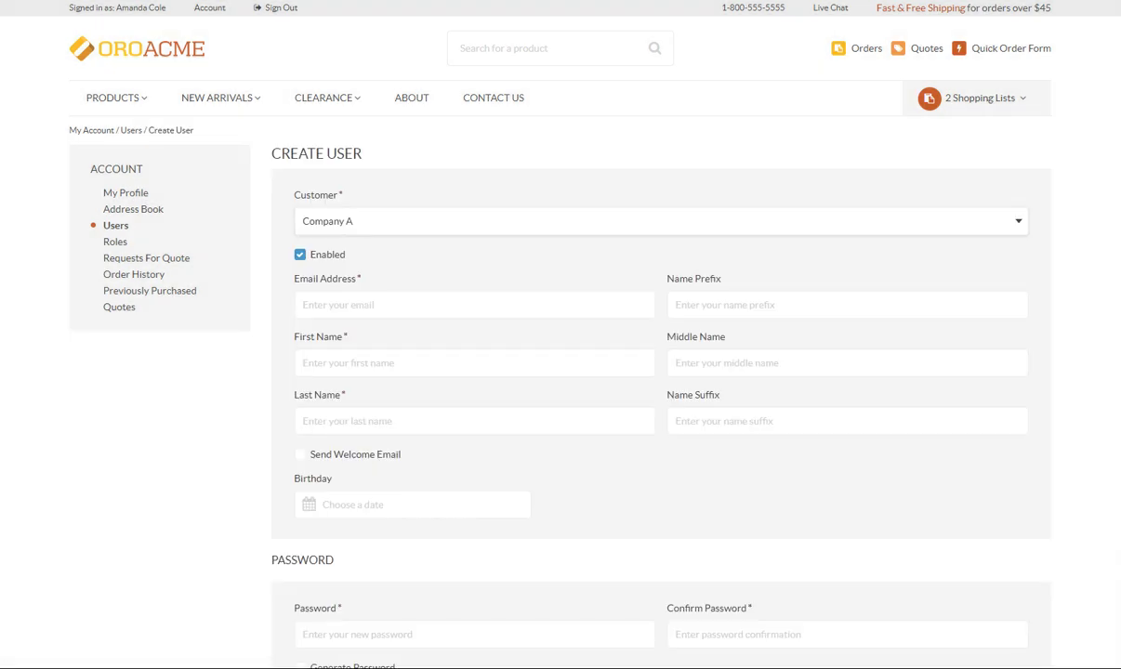
click(1018, 220)
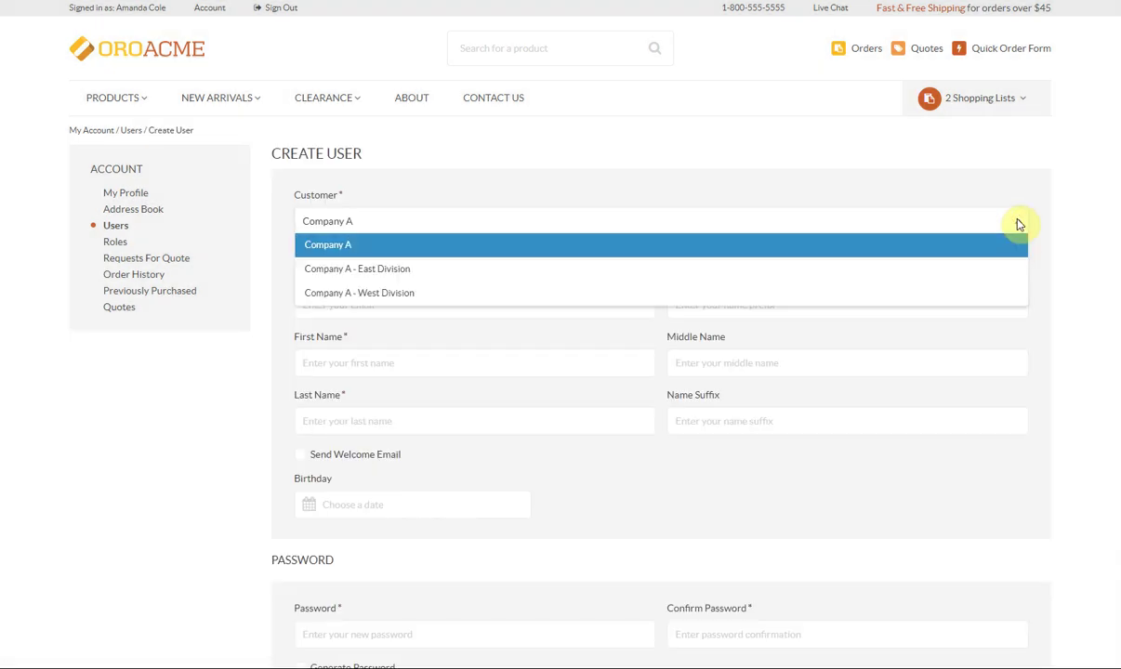
click(1019, 220)
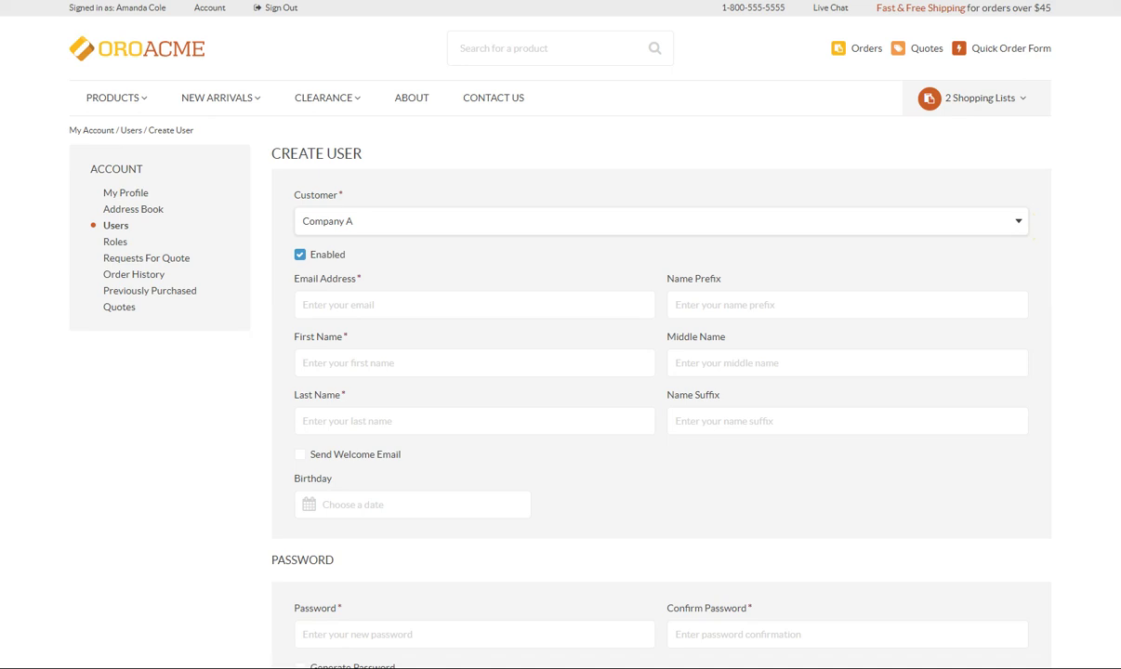
click(499, 304)
text(Lizasobe@test.com)
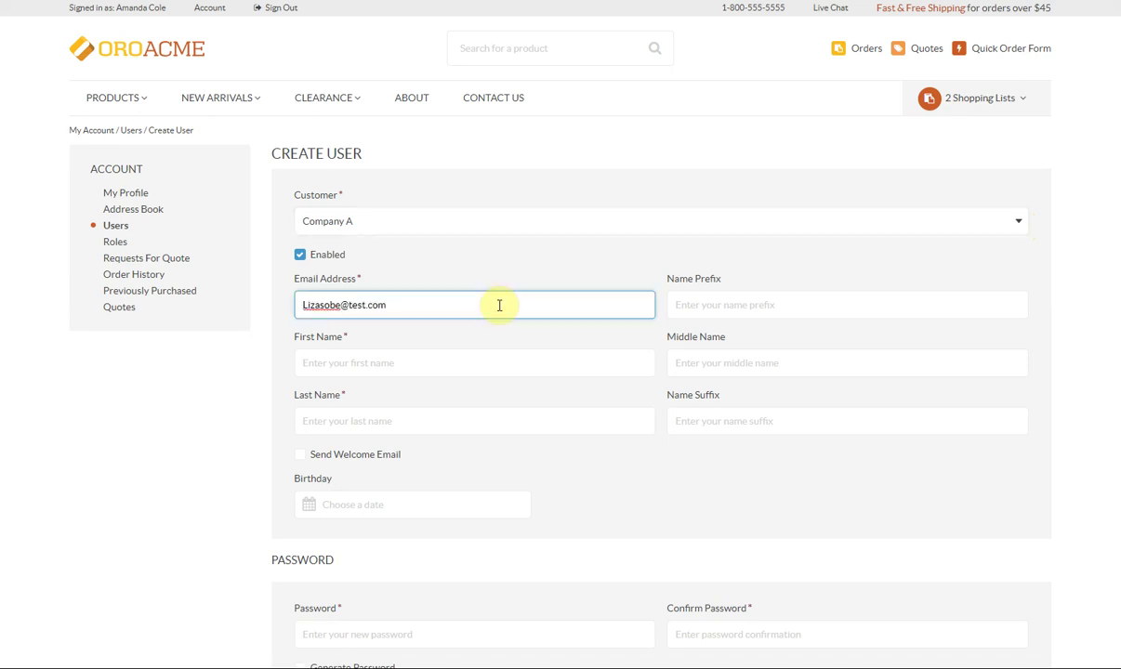
click(473, 363)
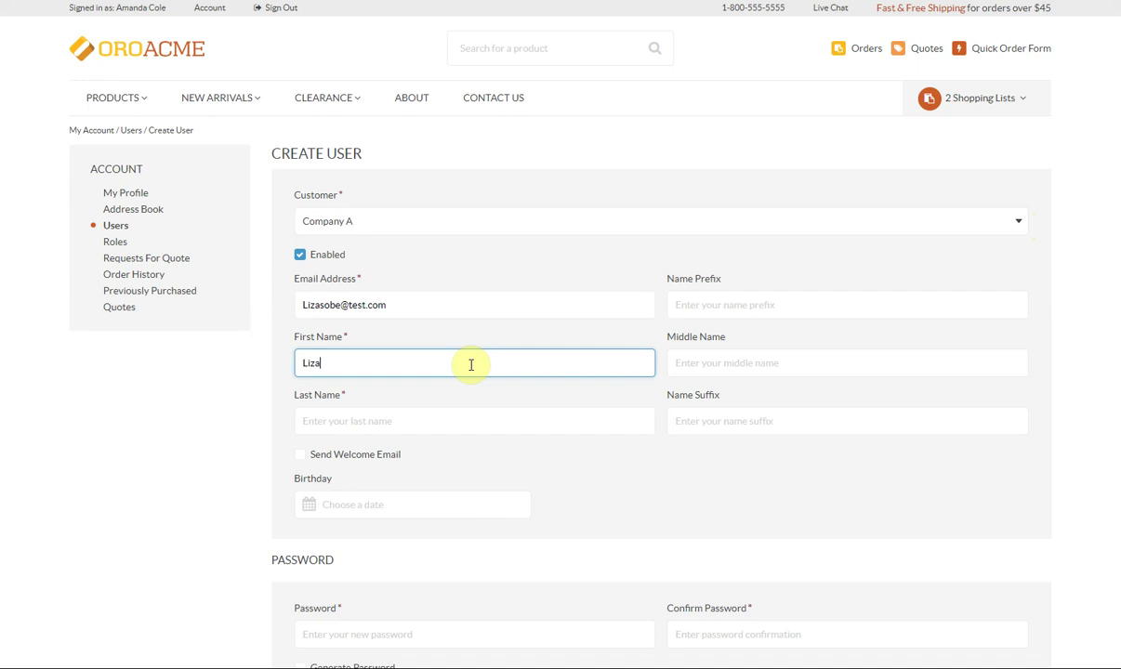
click(458, 419)
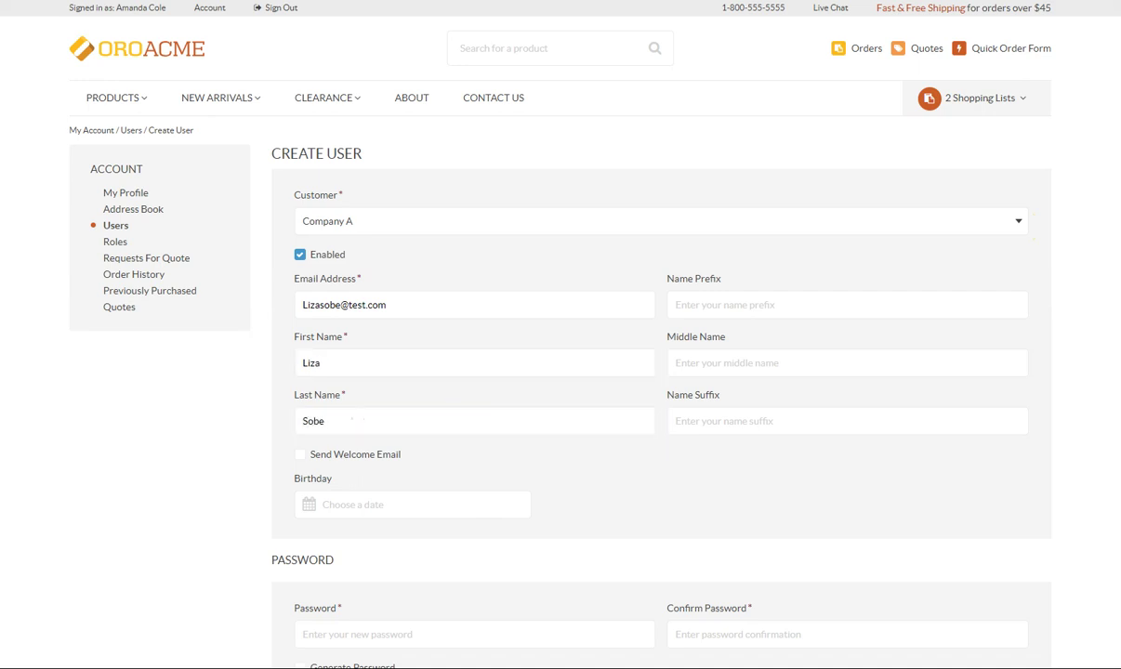
Step: Turn on Send Welcome Email, keep the user enabled, and tick Procurement Manager (Customizable)
click(299, 454)
click(299, 454)
scroll(288, 468, down, 5)
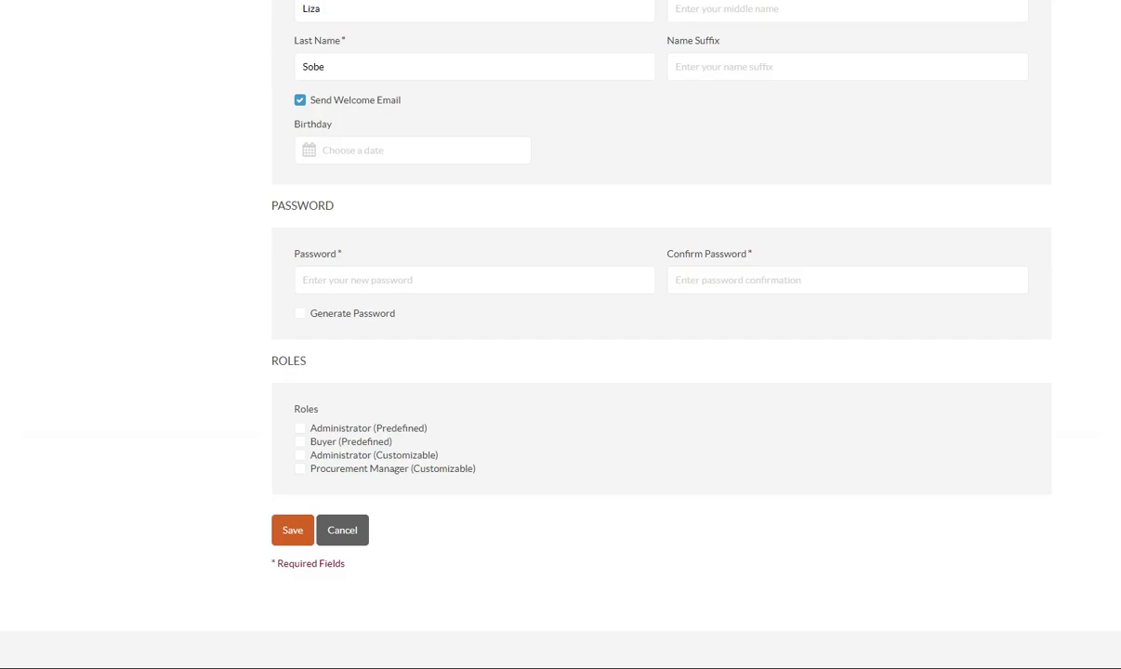
scroll(256, 315, down, 3)
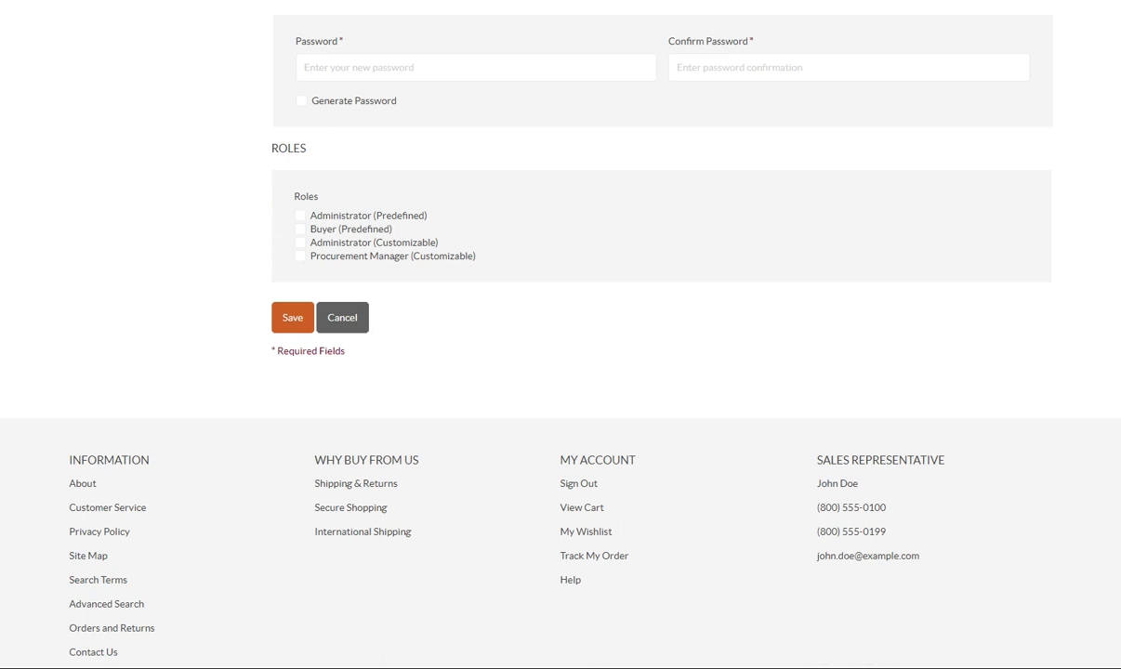
click(300, 256)
scroll(267, 263, up, 5)
click(299, 186)
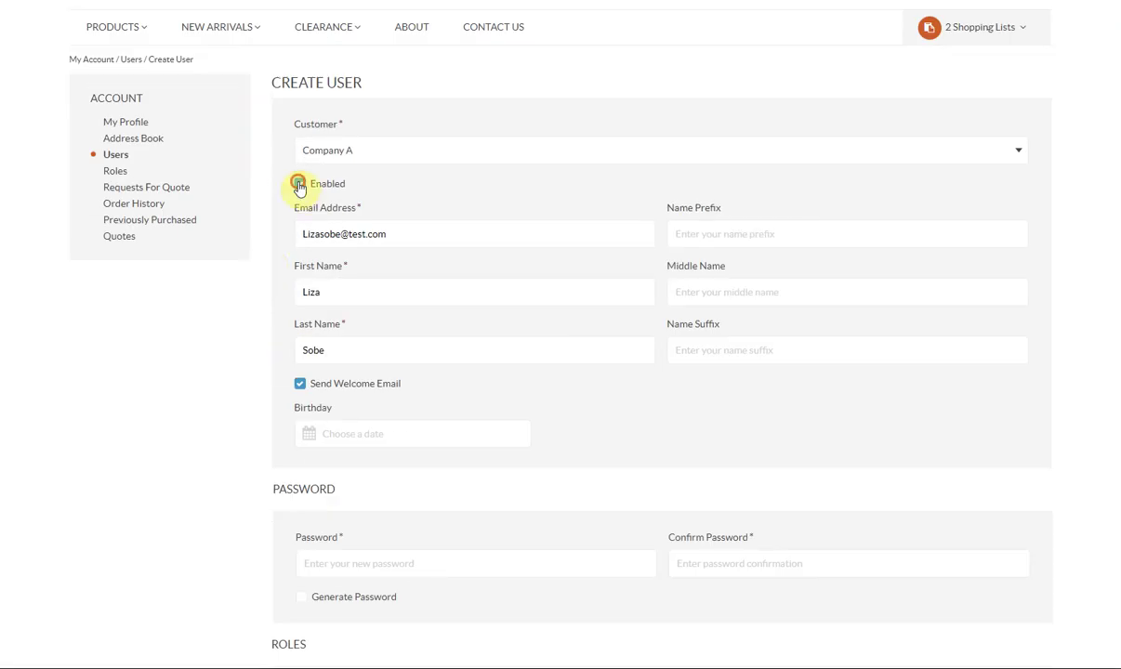
click(299, 185)
scroll(277, 184, down, 3)
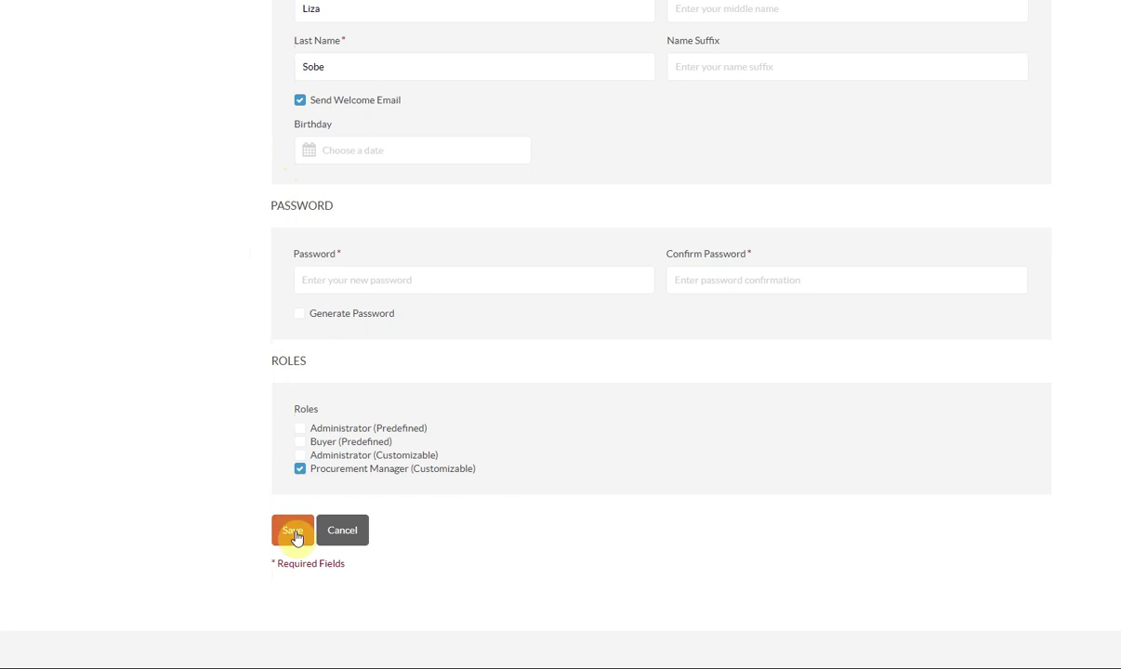
Step: Save the new Company A user to open its account page
click(294, 533)
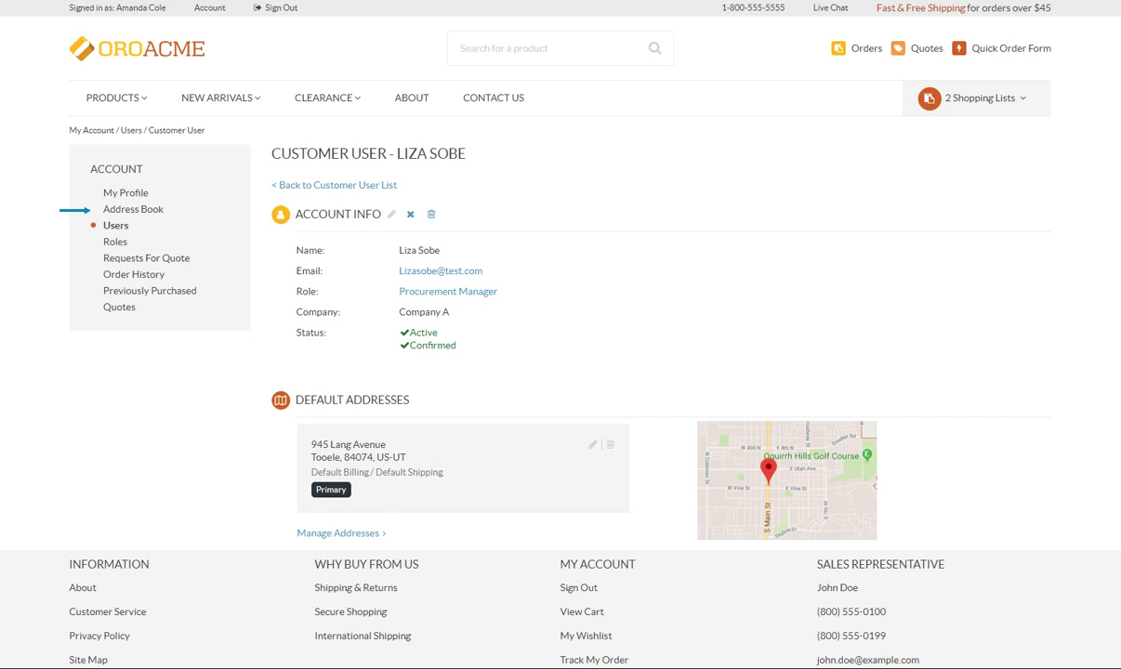
Step: Open the Address Book and begin adding new company and personal addresses
click(111, 210)
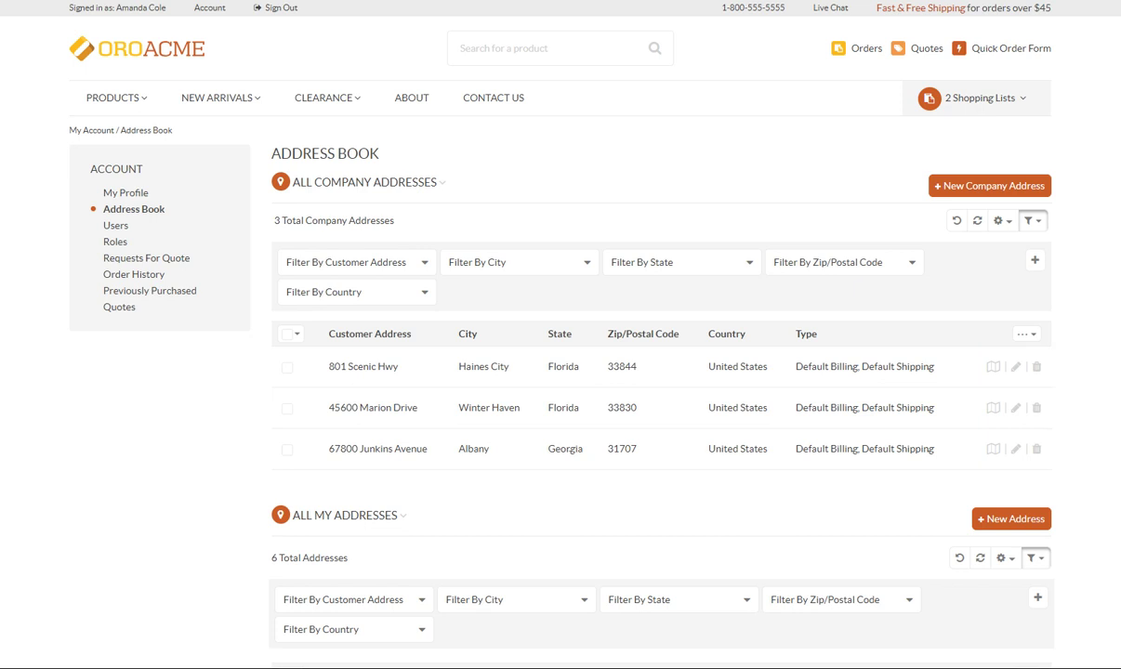
click(949, 189)
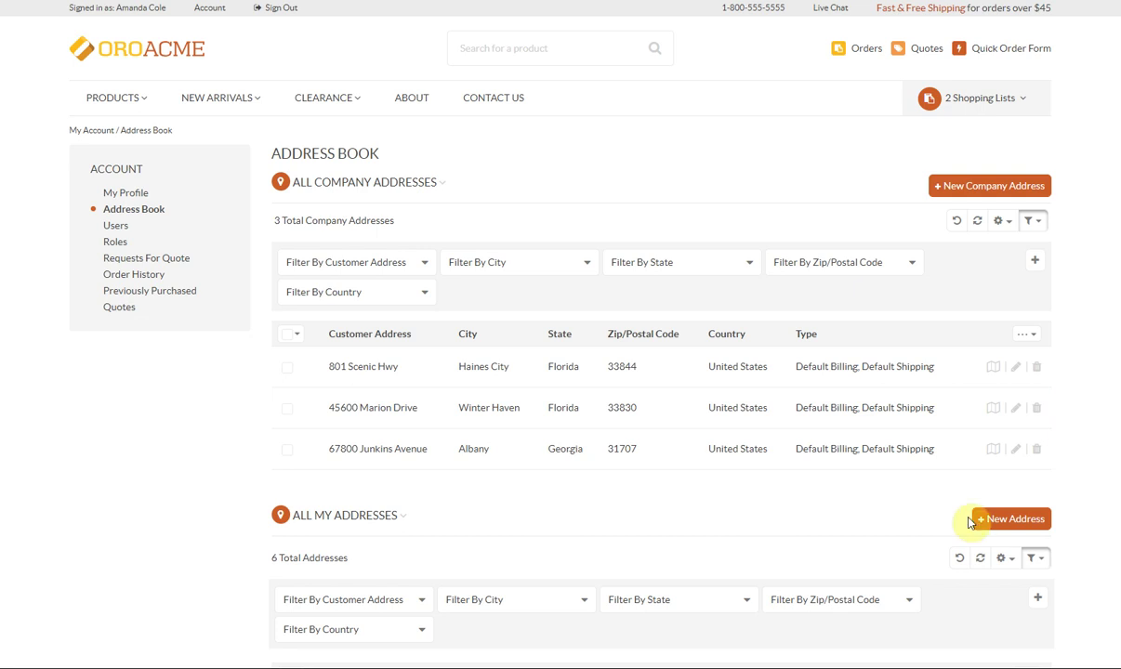
click(997, 528)
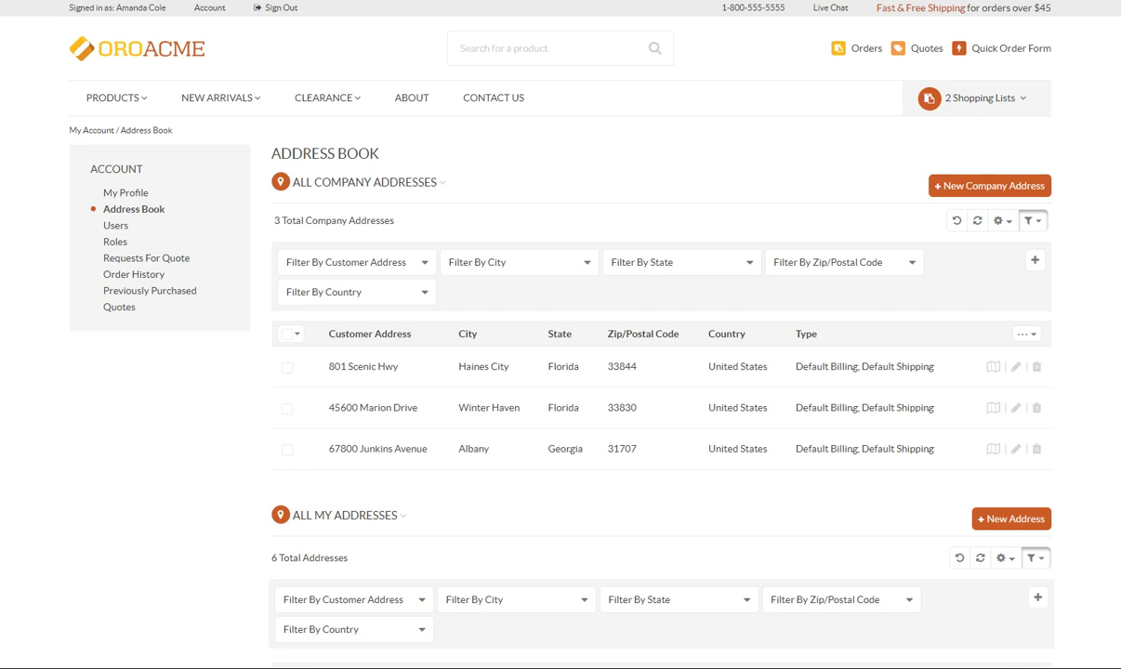
click(948, 185)
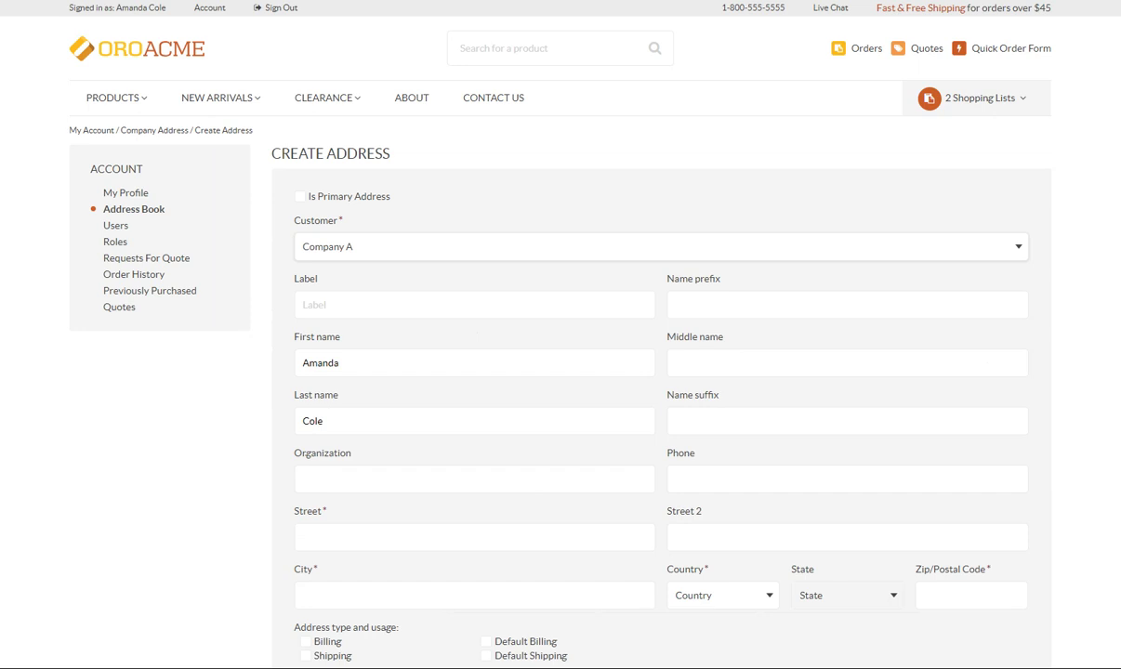
click(518, 536)
click(438, 592)
text(Phoenix)
Step: Set the address country to United States, state to Arizona, and zip code 85012
click(758, 595)
text(uni)
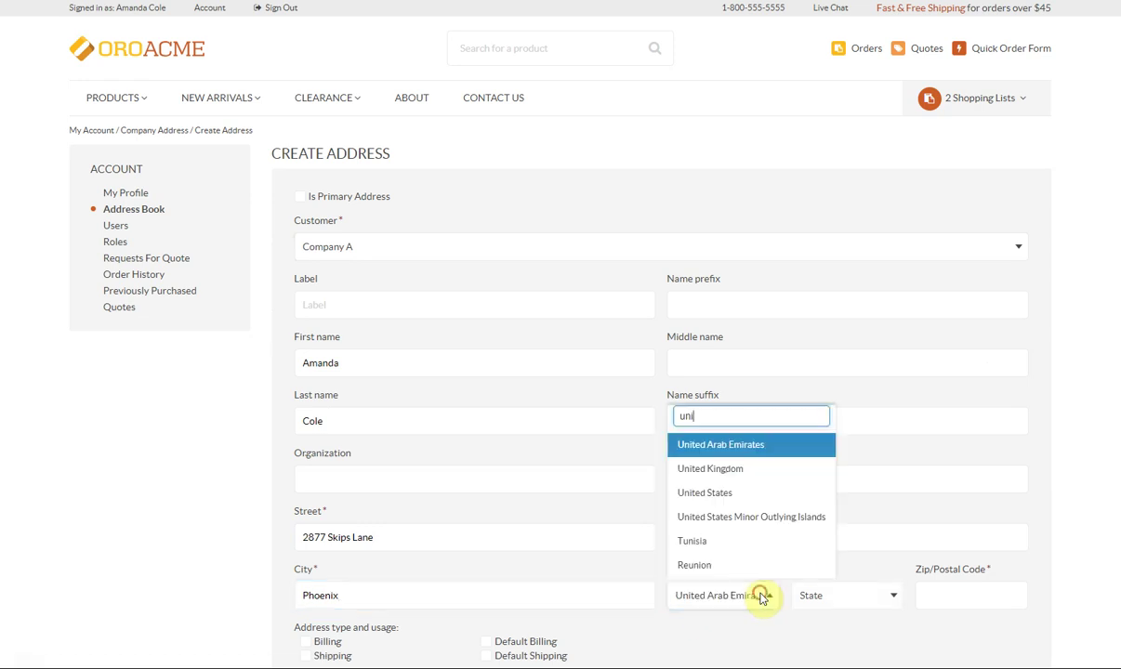
click(748, 491)
click(842, 595)
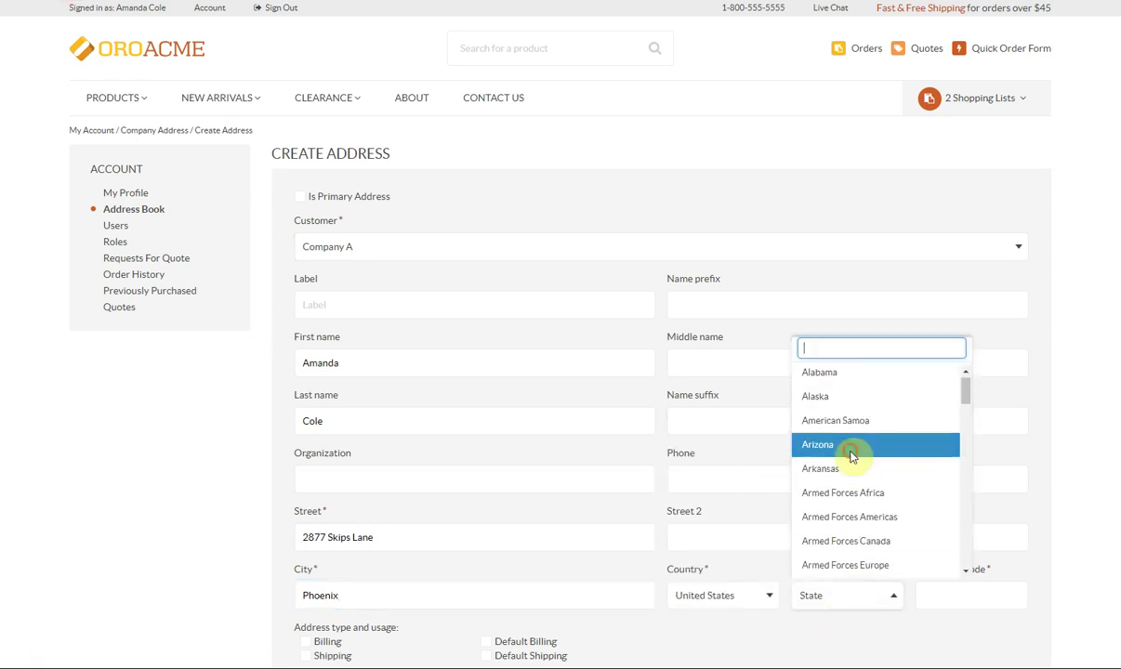
click(852, 448)
click(996, 596)
text(85012)
Step: Mark the address as Billing and Shipping and save it
scroll(305, 365, down, 3)
click(305, 358)
click(306, 373)
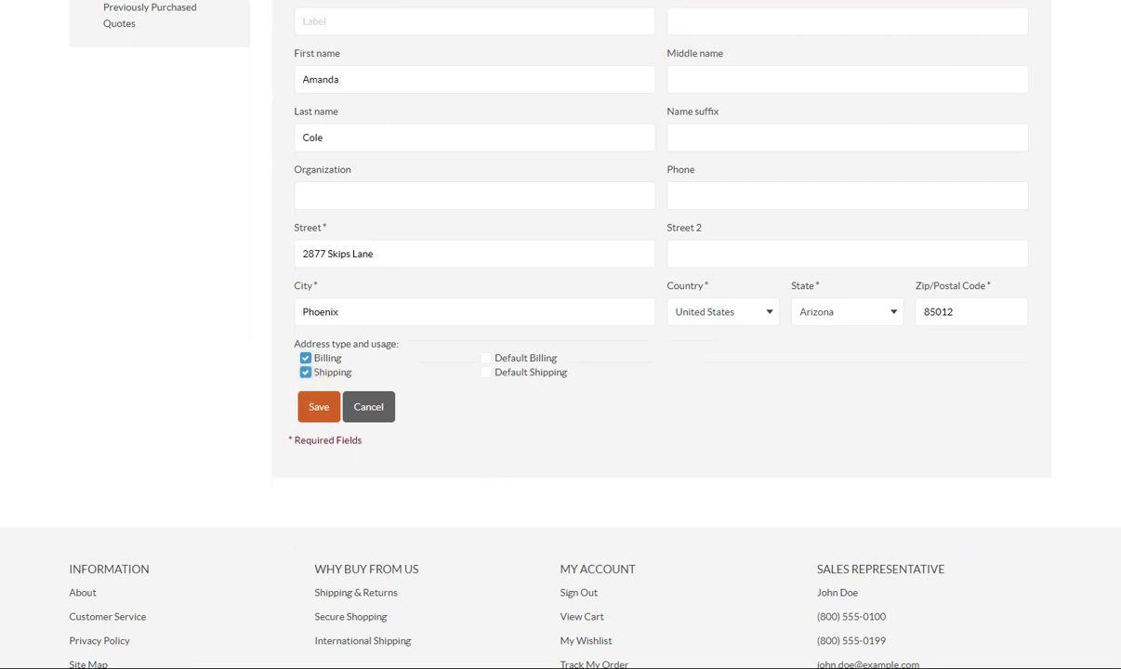
click(318, 407)
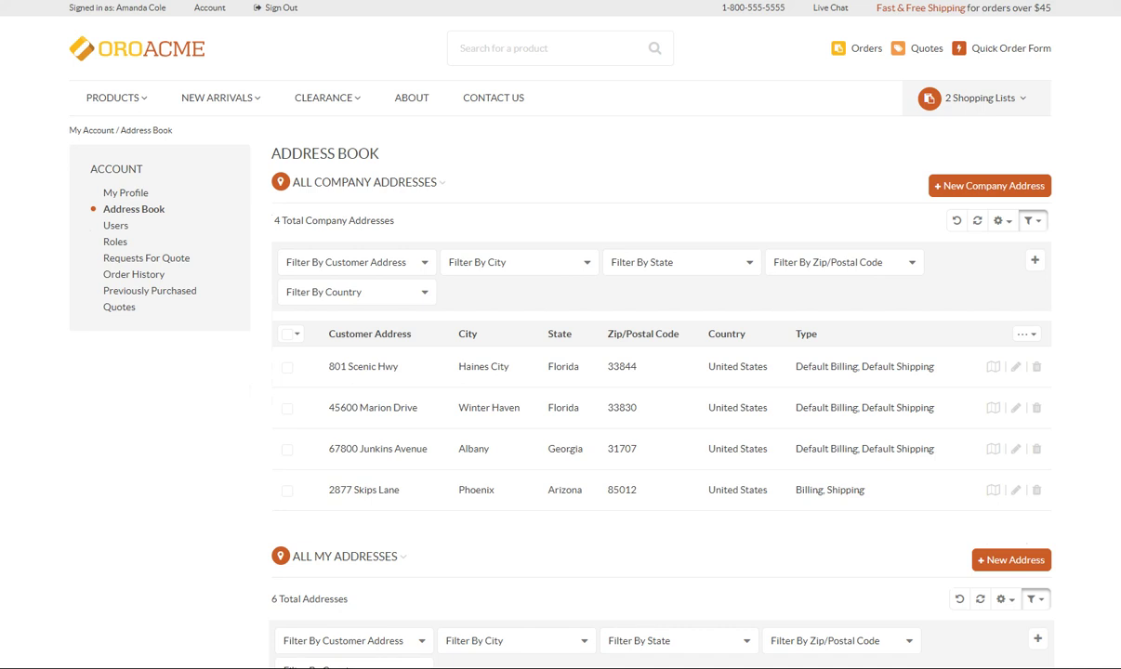
Step: Cancel request for quote #2, resubmit it, and return to the Requests For Quote list
click(108, 261)
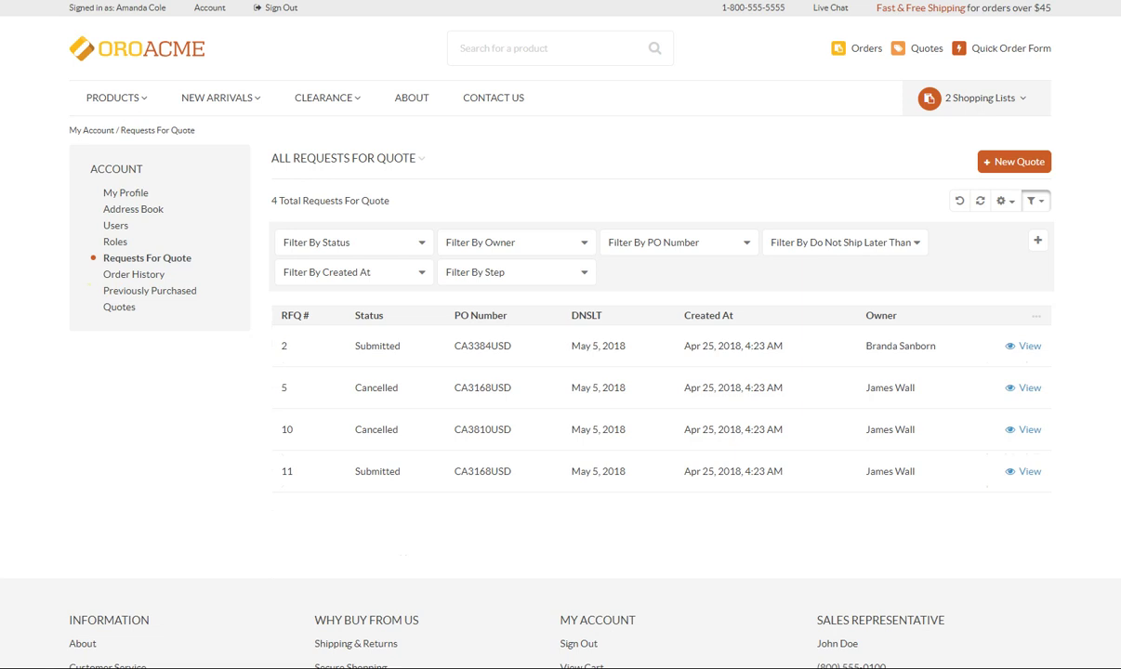
click(1028, 347)
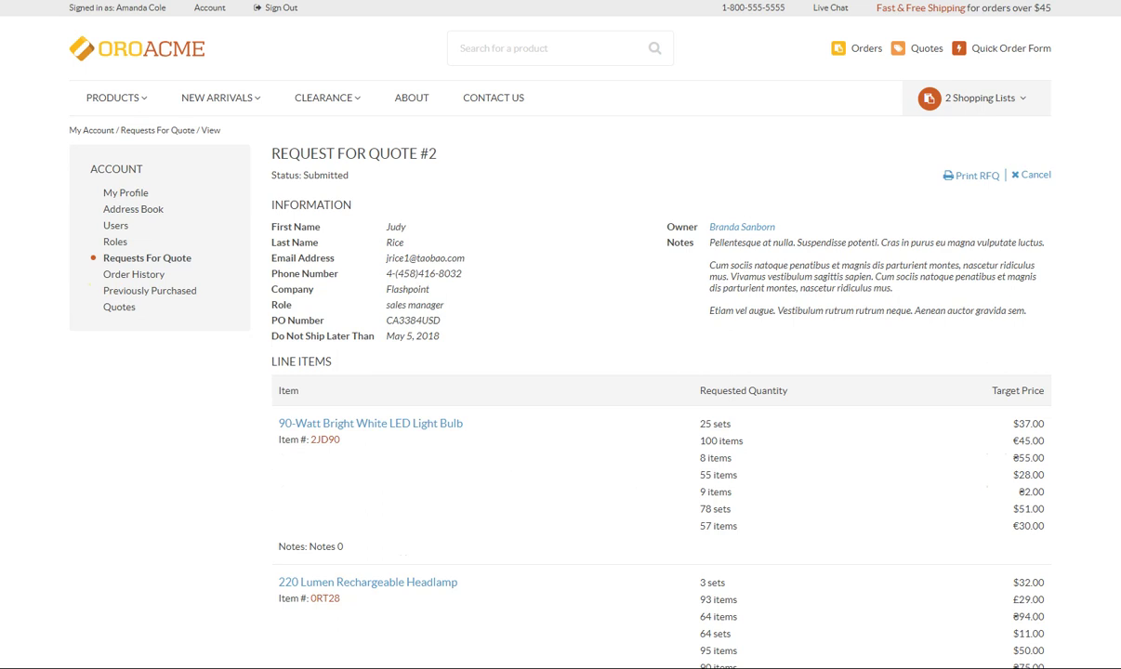
click(1034, 176)
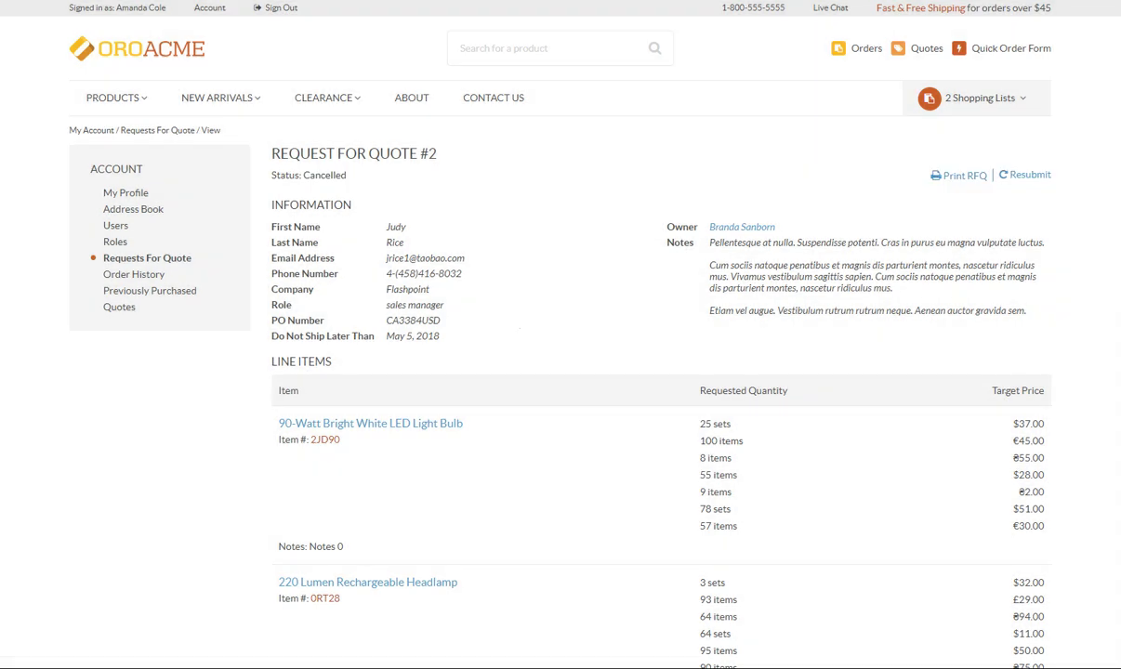
click(1046, 176)
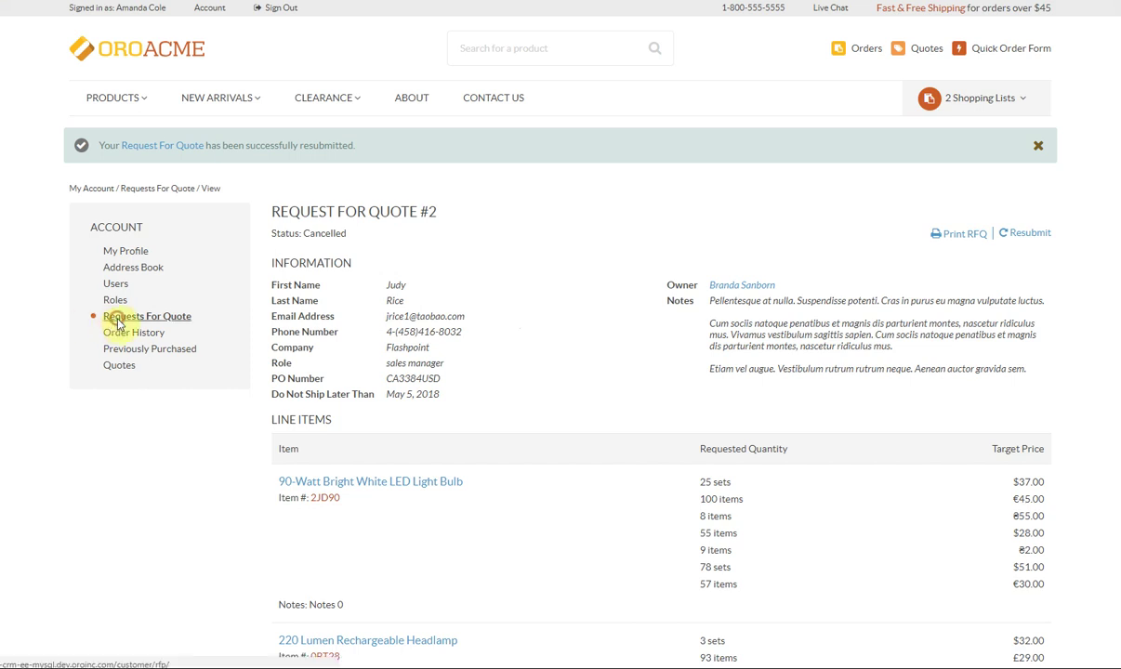
click(146, 317)
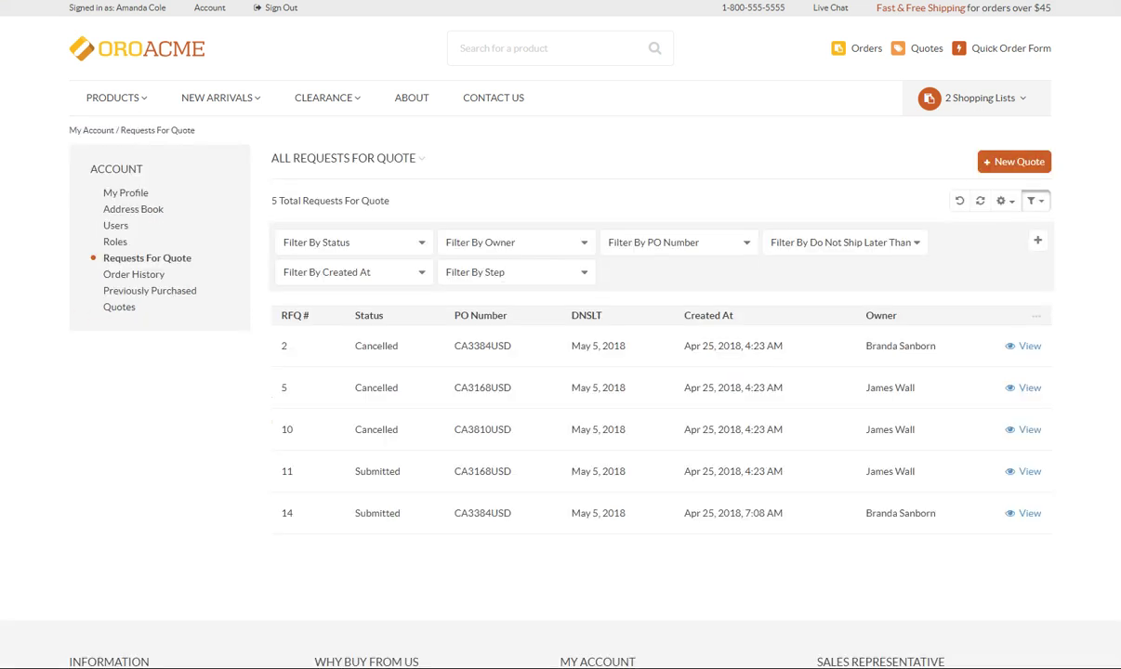
Step: Submit a new quote request assigned to a sales colleague: 500-Lumen Portable Suspended Work Lamp, target price 12
click(1012, 168)
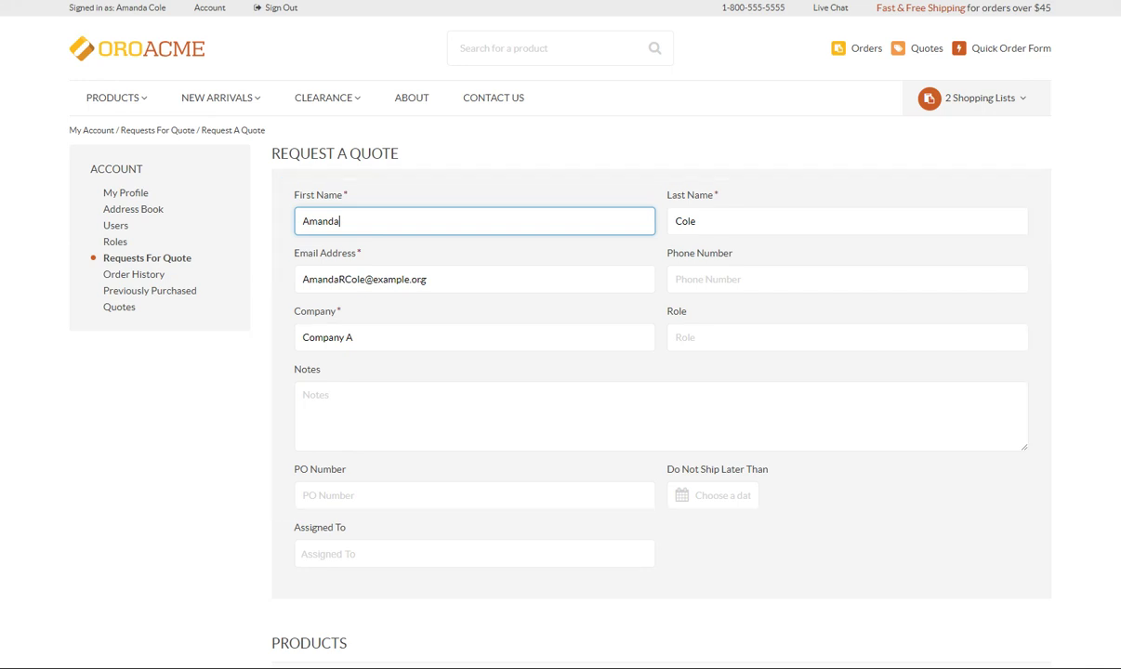
click(405, 557)
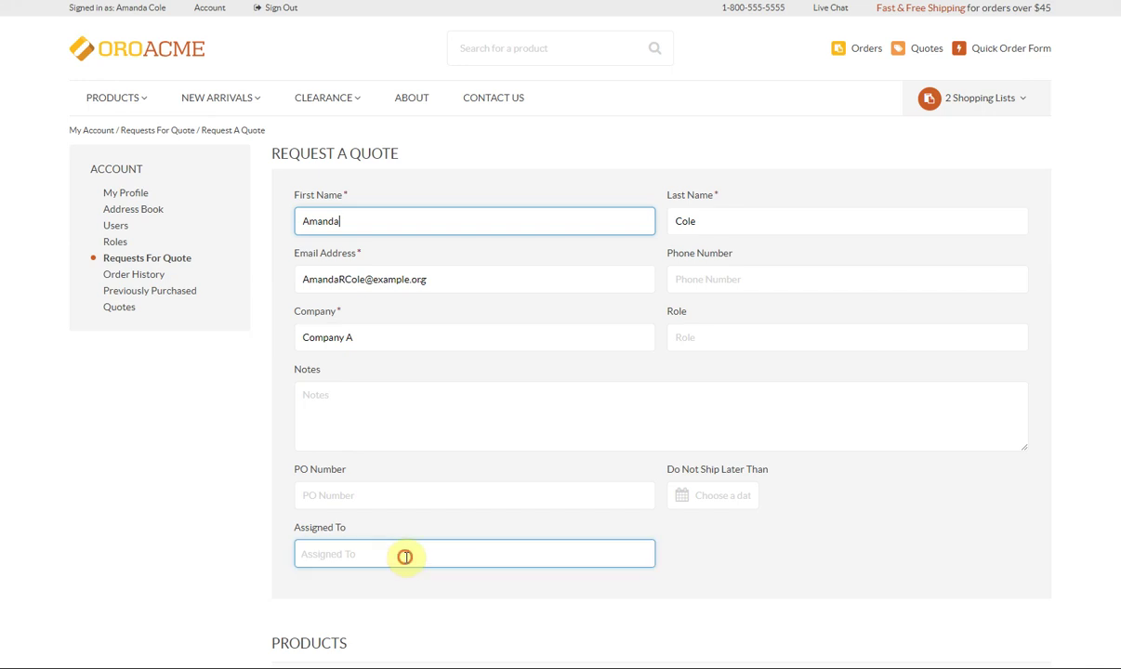
click(363, 481)
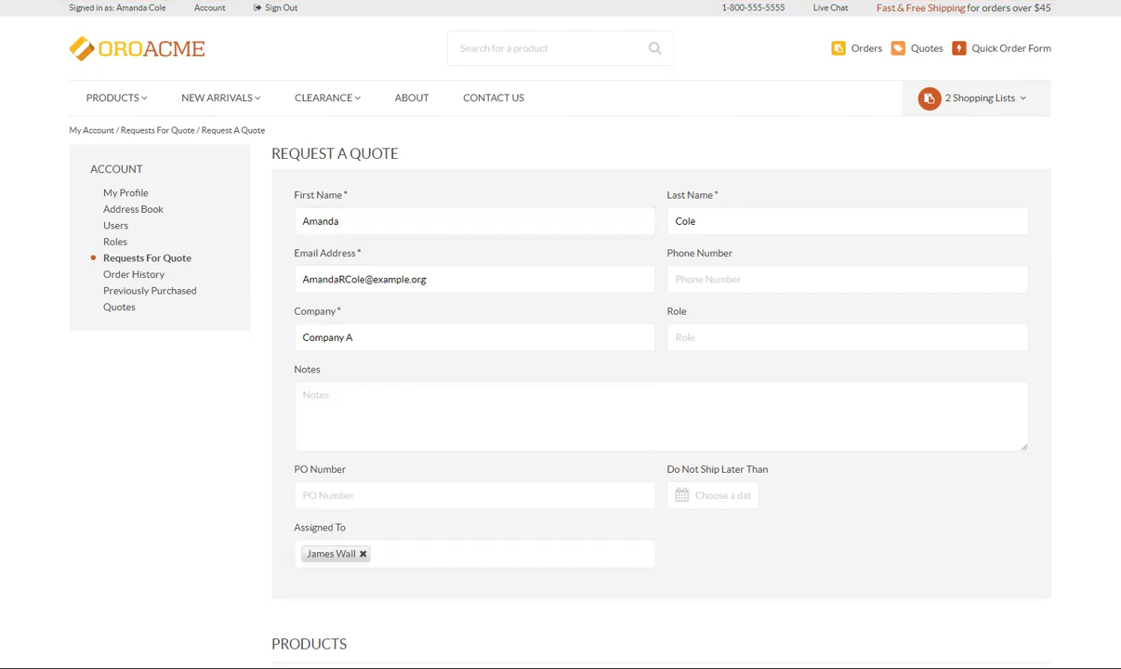
scroll(247, 516, down, 3)
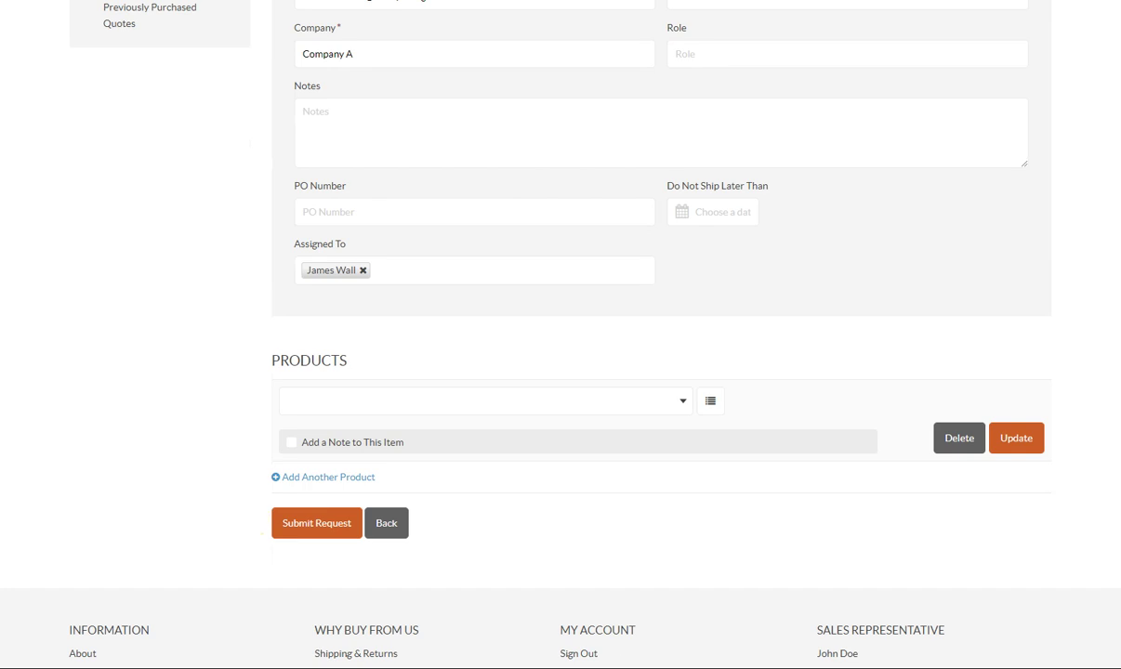
click(709, 401)
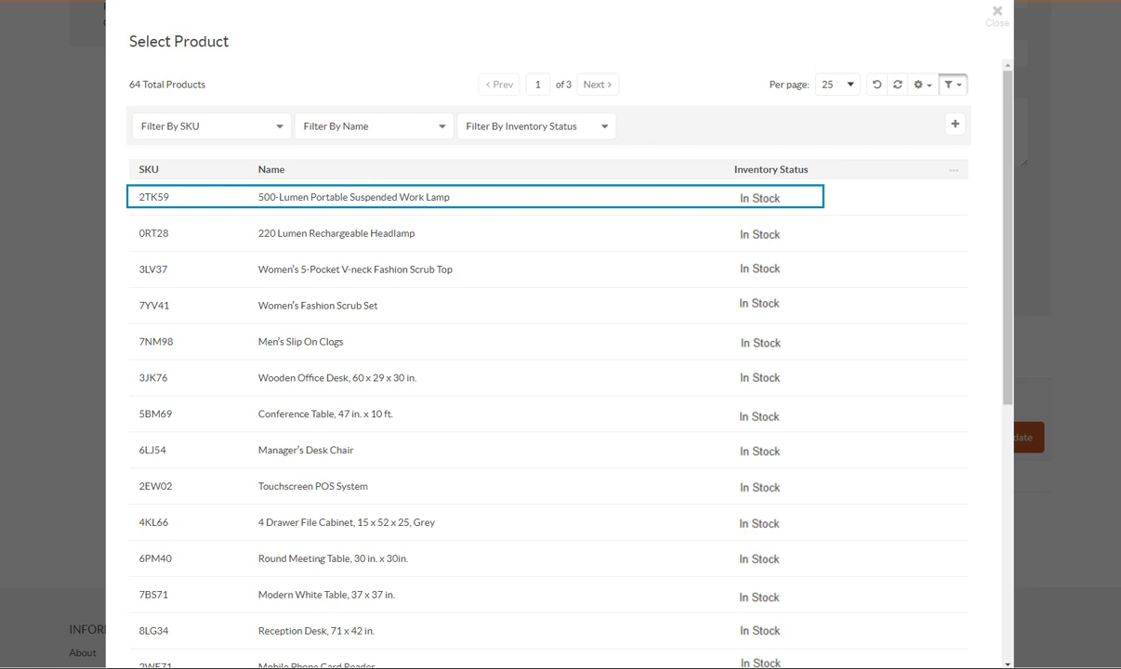
key(Return)
click(974, 401)
text(12)
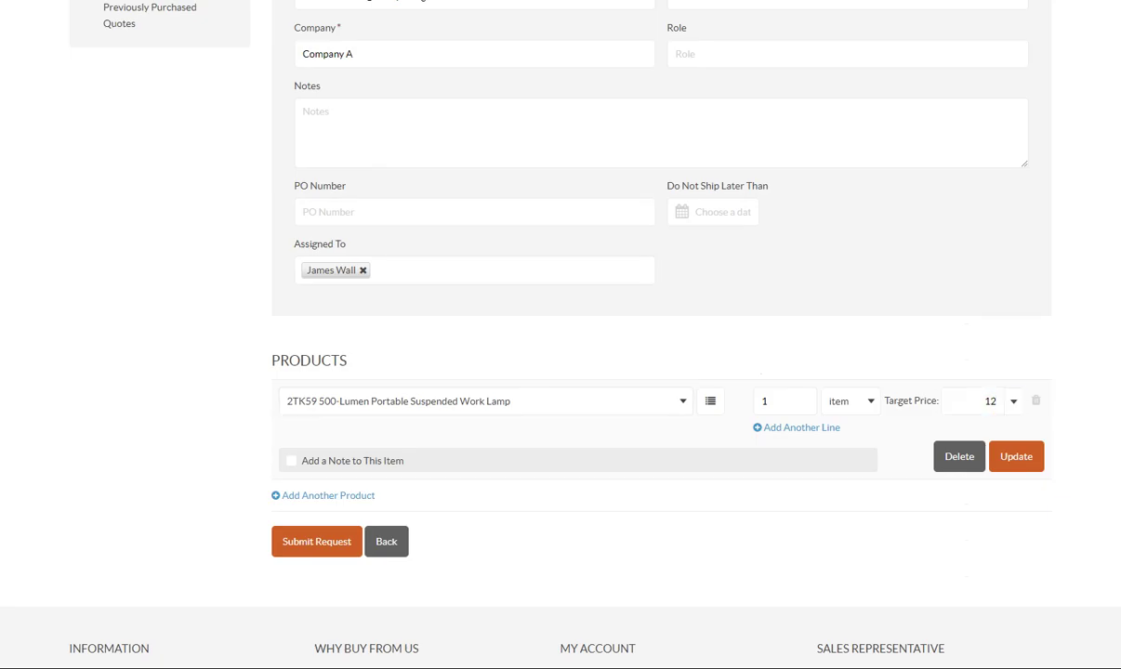
click(311, 541)
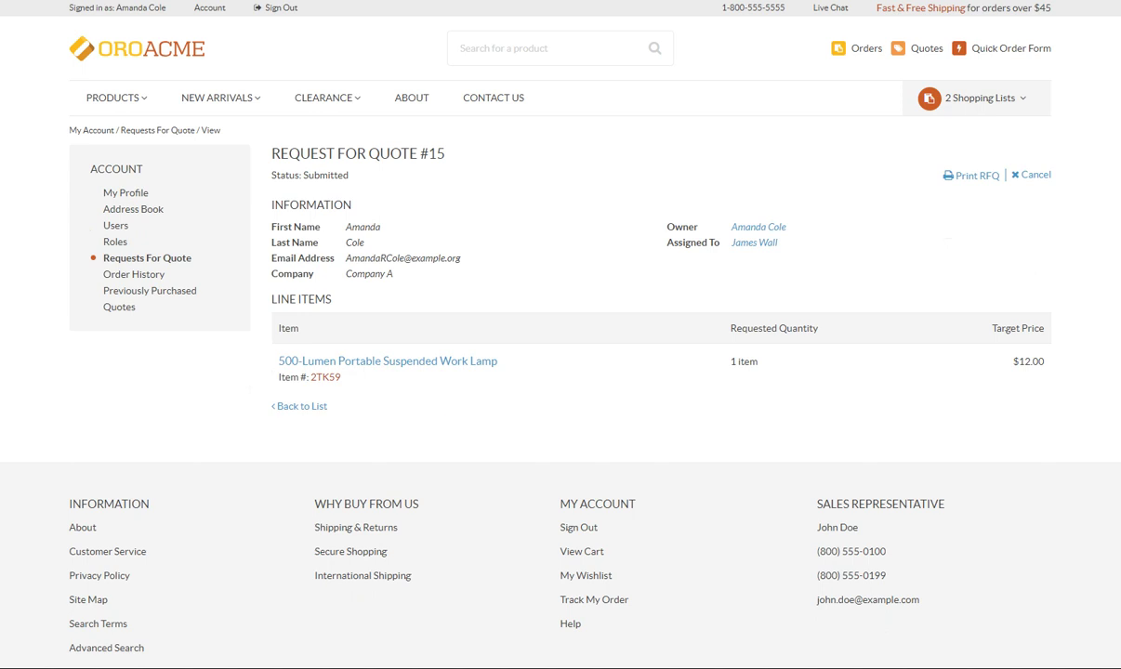
Step: Go to Order History and scroll through the 45 past orders
click(106, 298)
click(135, 274)
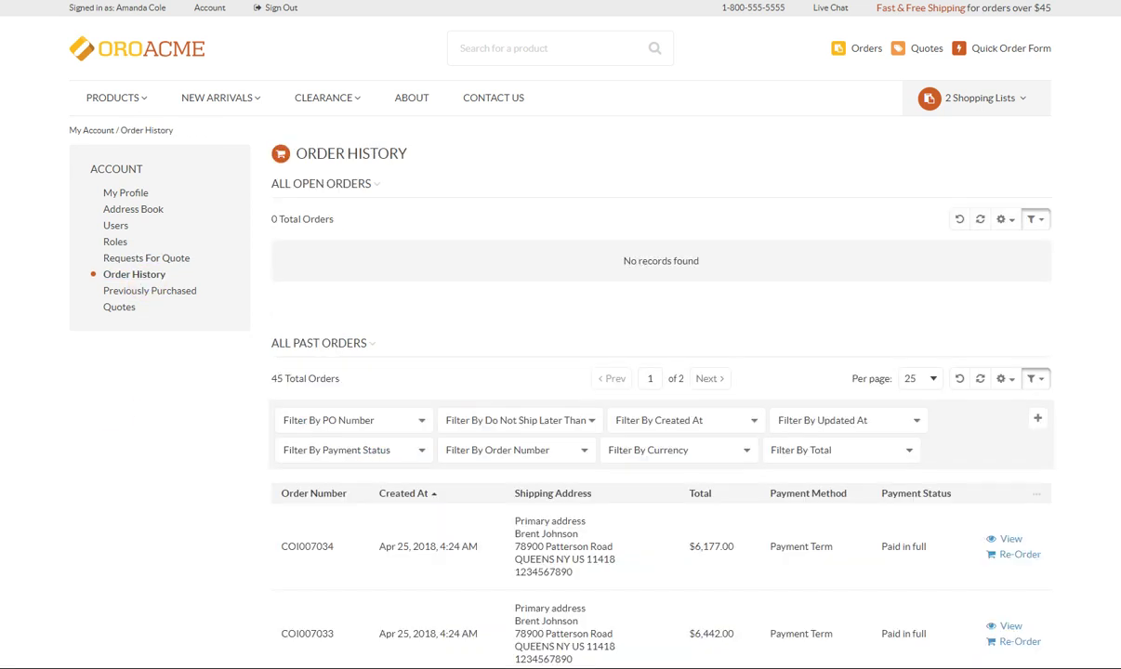
scroll(112, 406, down, 2)
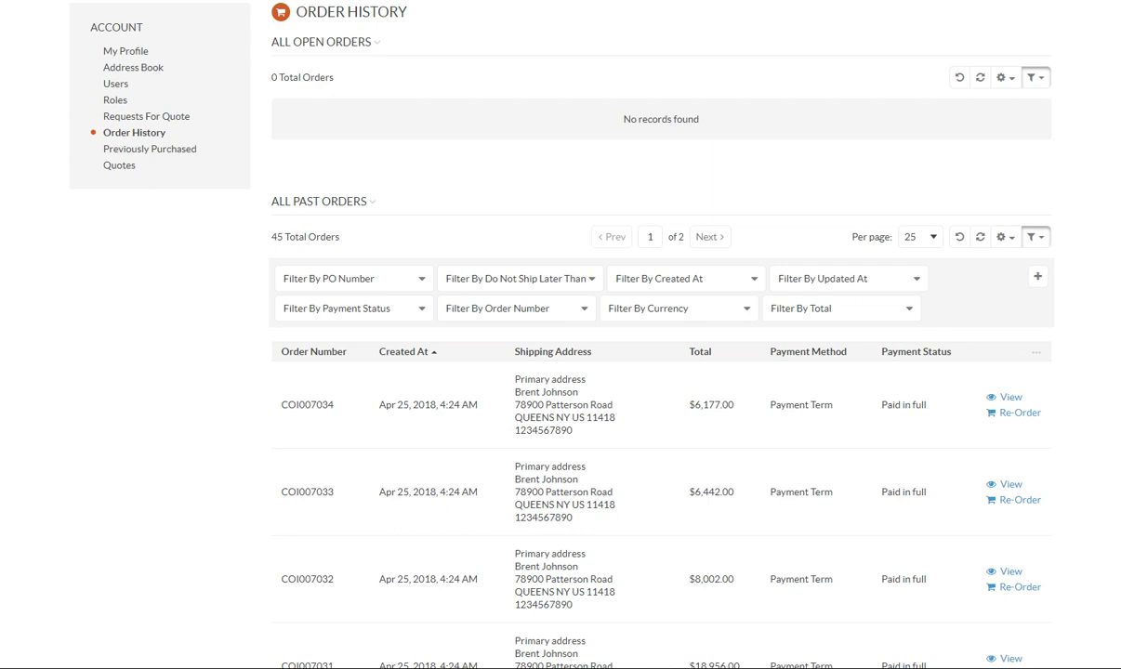
Step: Glance at Previously Purchased sort options, then view quote #13 from the Quotes list
click(136, 150)
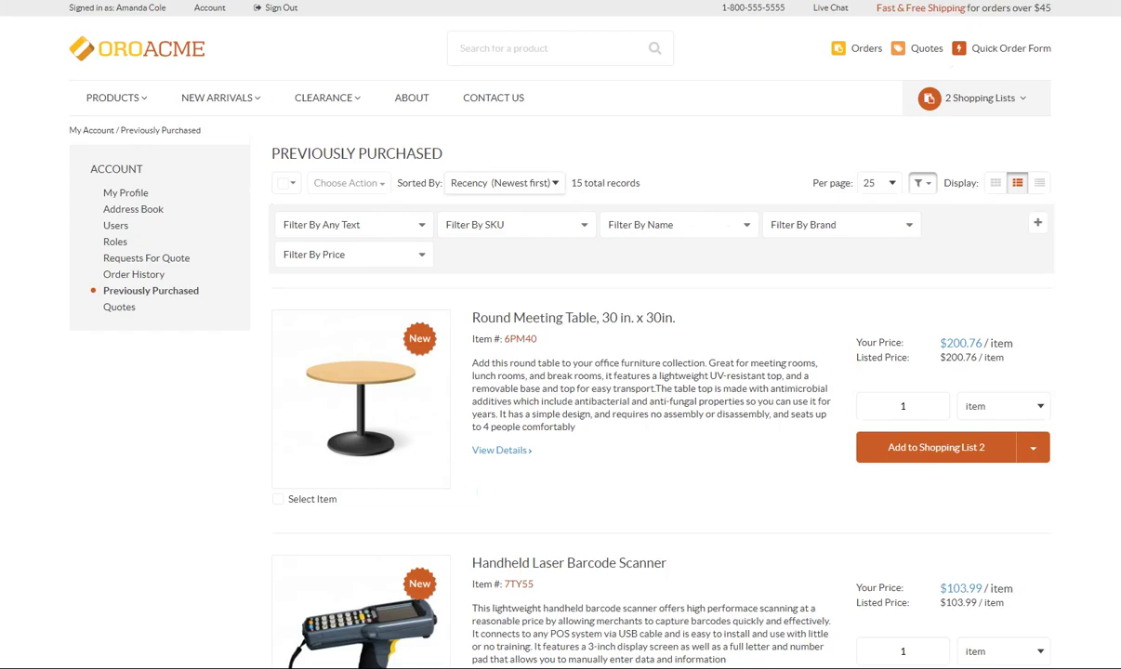
click(524, 178)
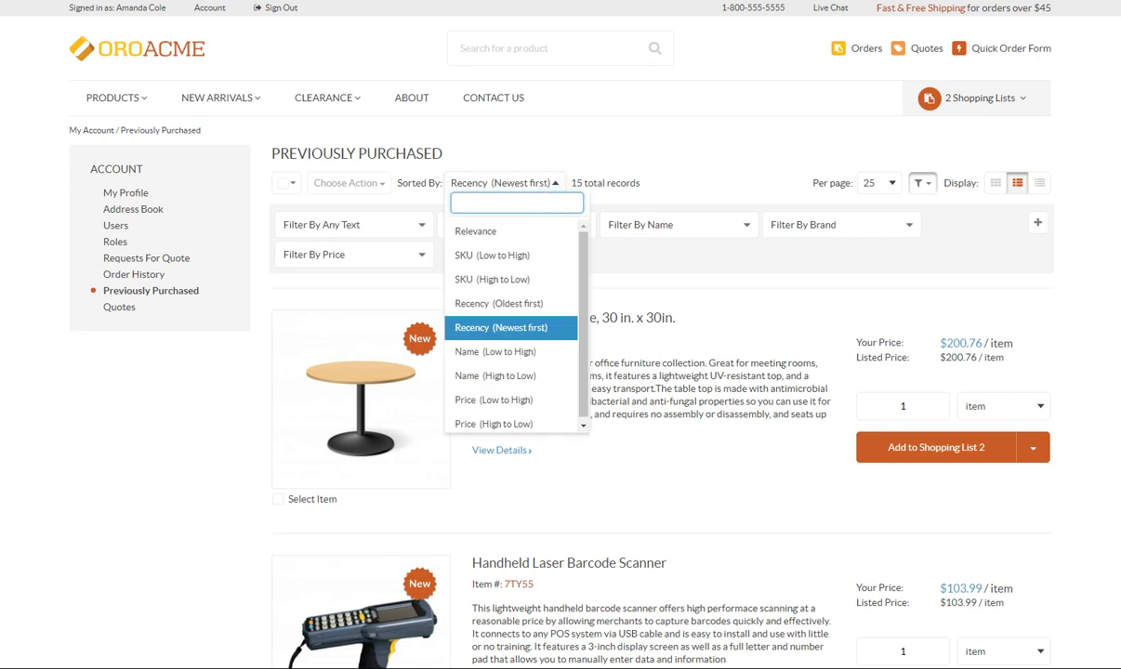
key(Escape)
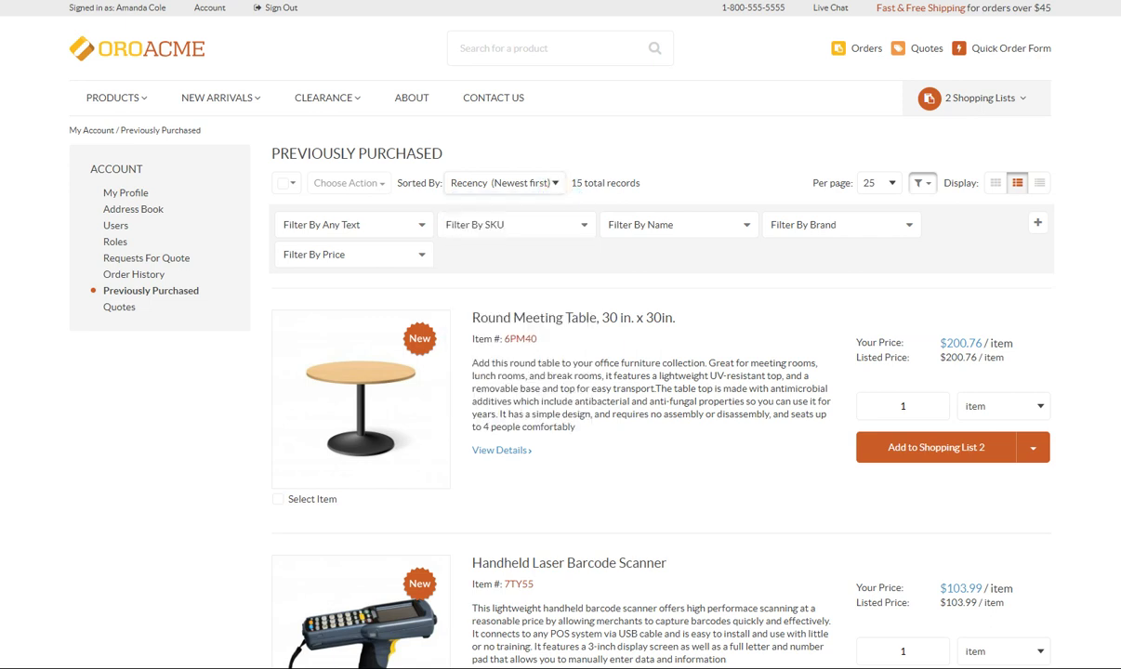
click(110, 310)
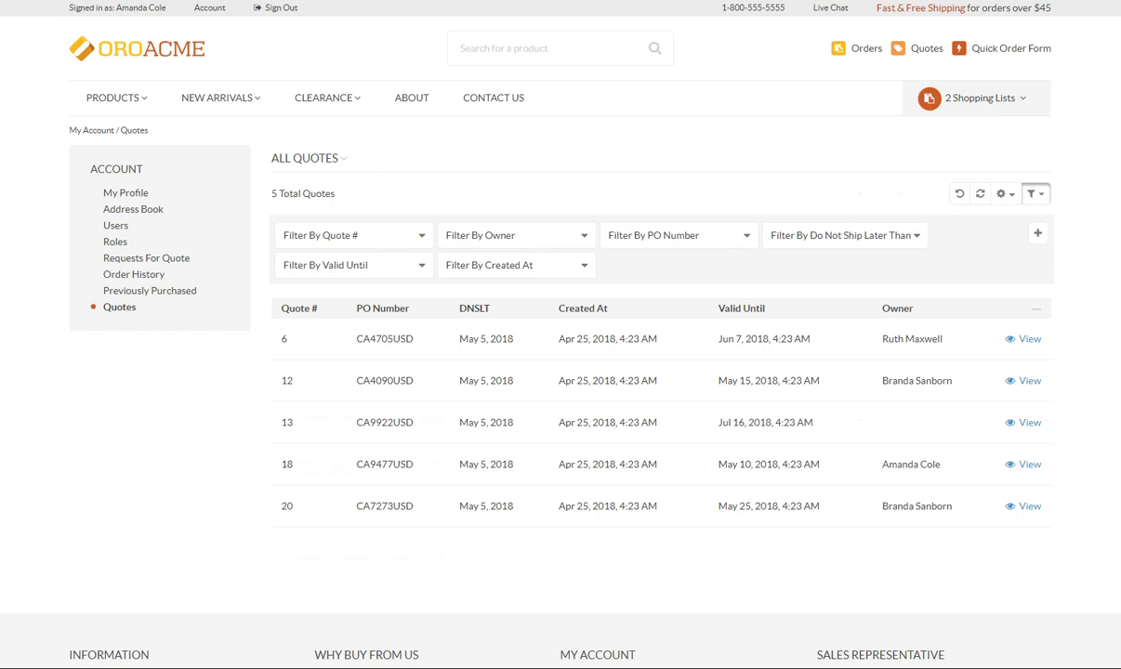
click(1030, 423)
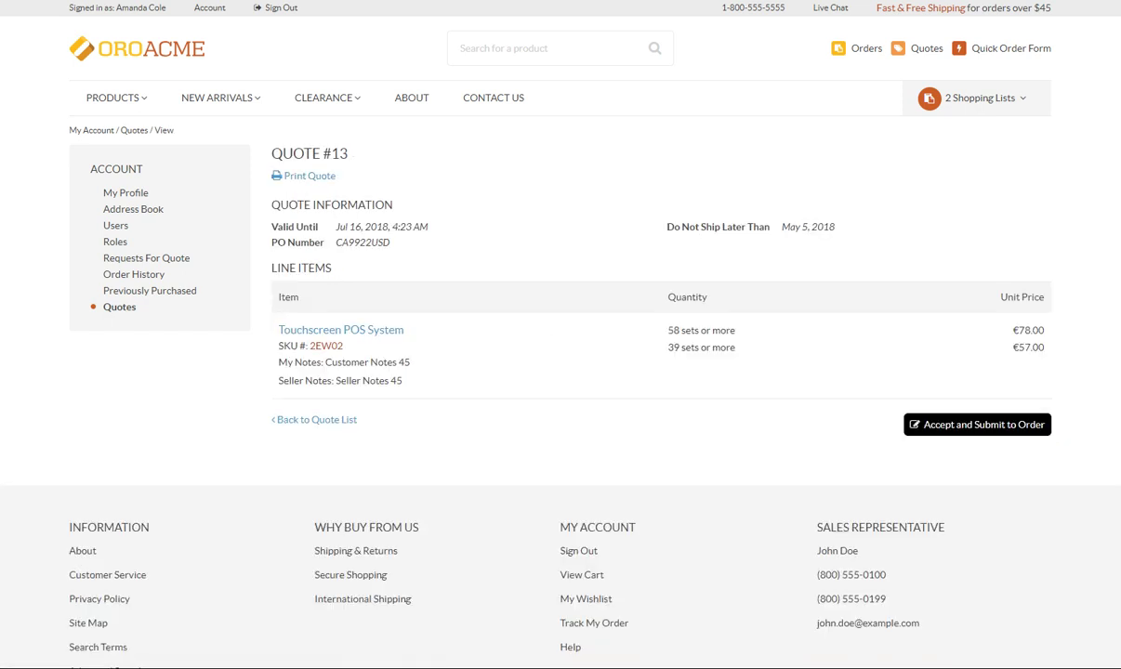